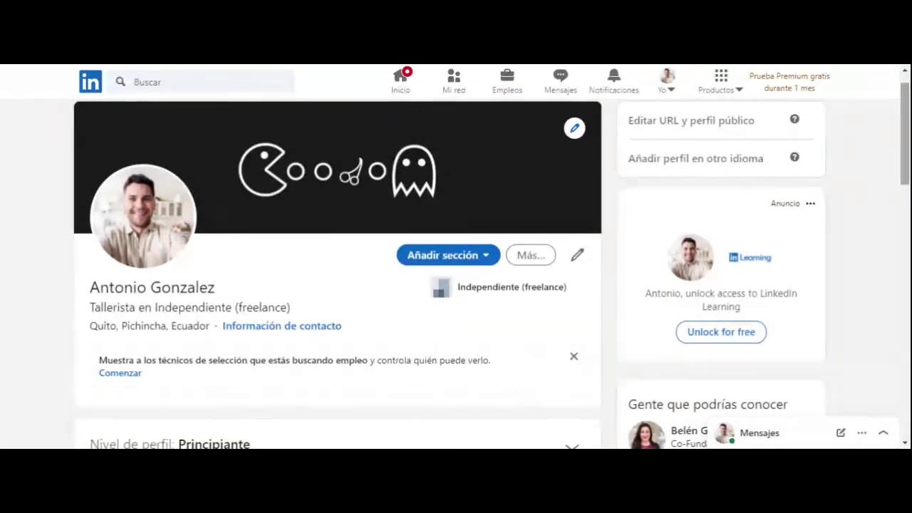
# Start adding the "En busca de empleo" section from the profile's Presentación options.
pyautogui.scroll(-1, 900, 137)
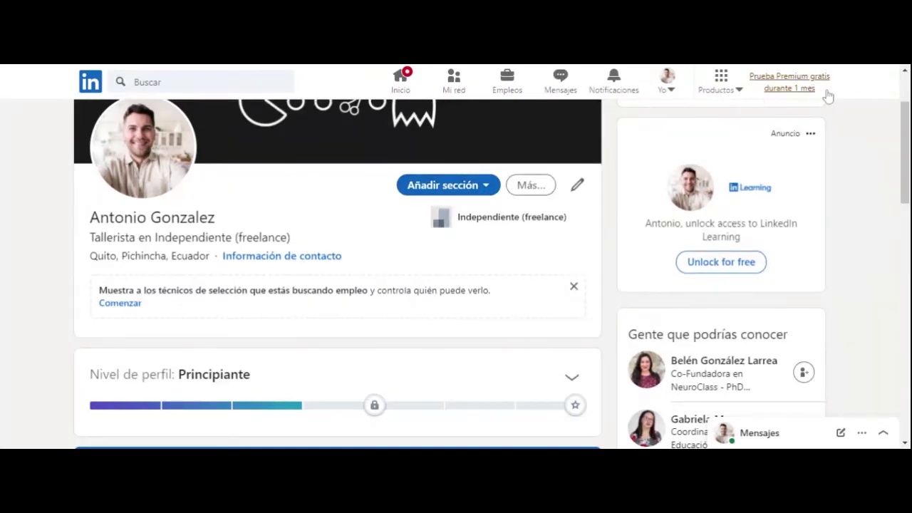
pyautogui.moveTo(903, 143); pyautogui.dragTo(879, 332)
pyautogui.scroll(15, 401, 371)
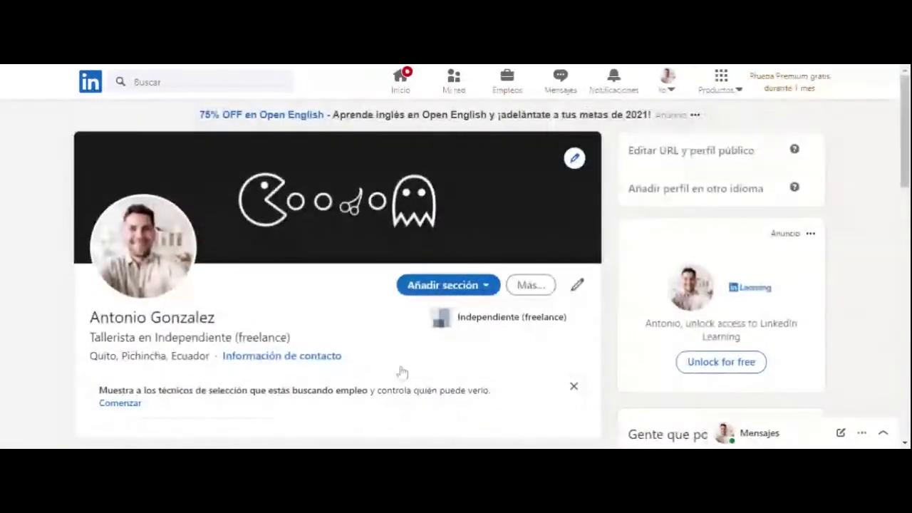
pyautogui.moveTo(903, 85); pyautogui.dragTo(903, 103)
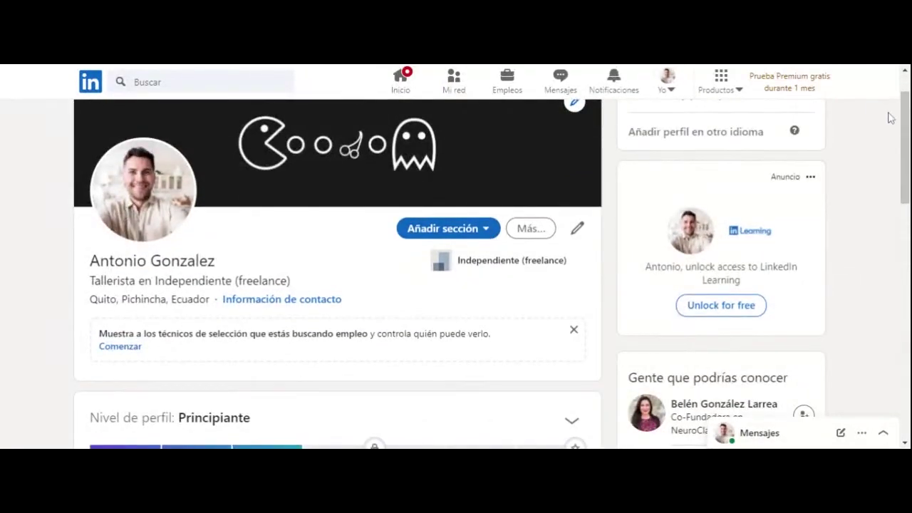
pyautogui.moveTo(903, 107); pyautogui.dragTo(904, 117)
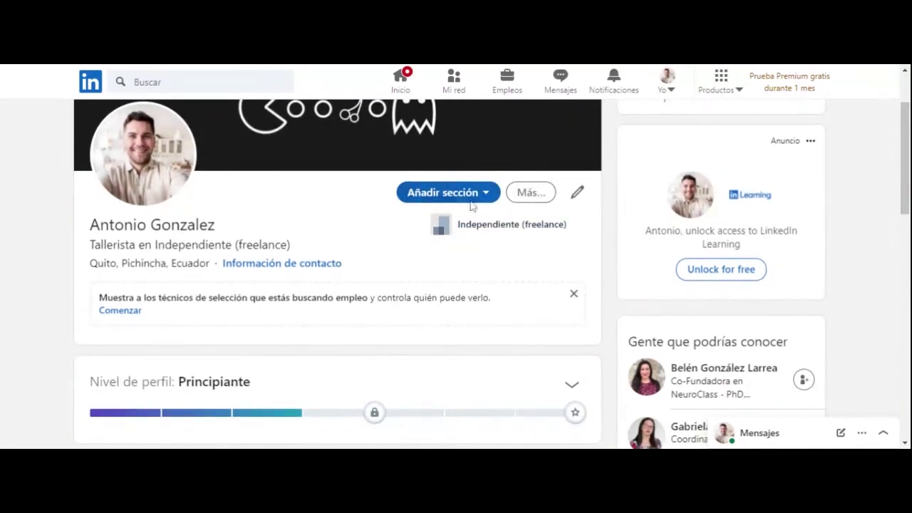
pyautogui.click(420, 190)
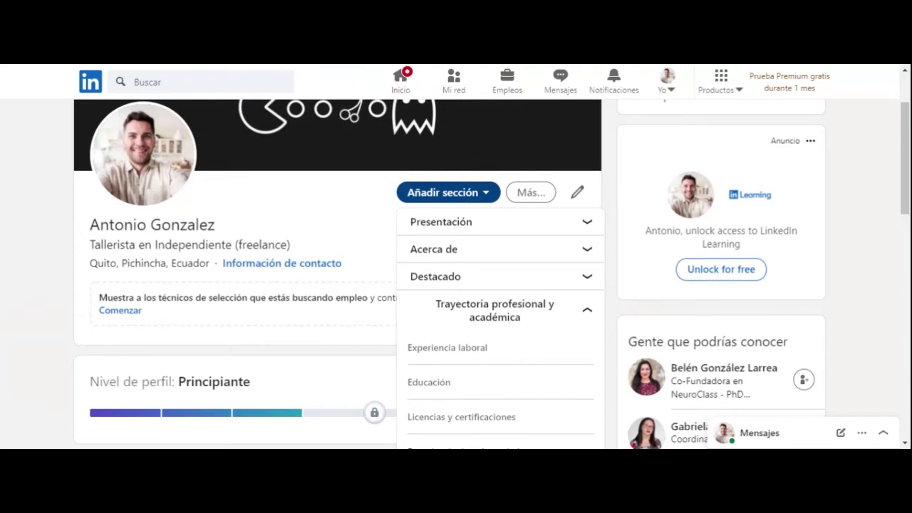
pyautogui.click(563, 221)
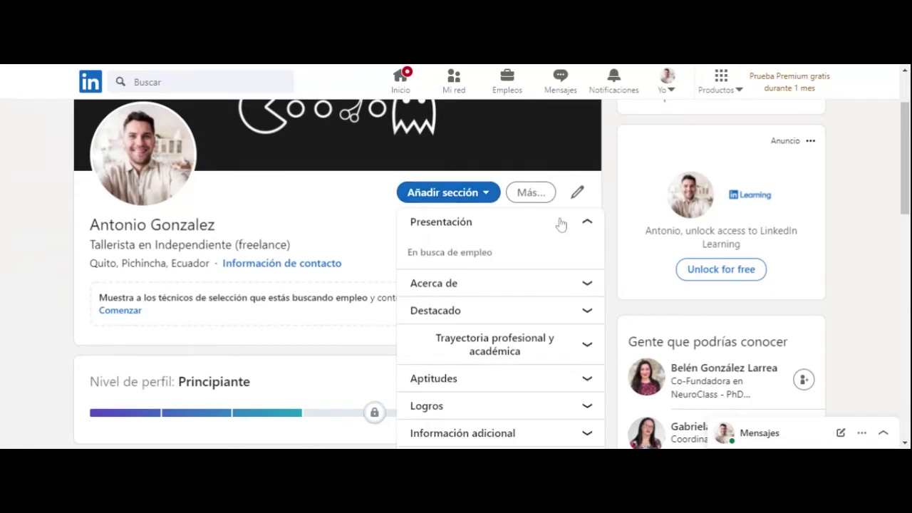
pyautogui.click(442, 255)
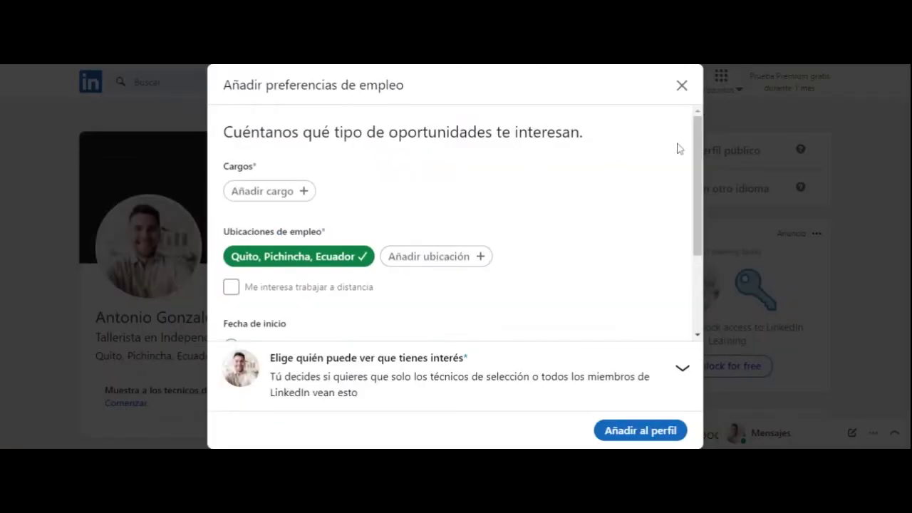
# Add Marketing as the desired job title in the job preferences.
pyautogui.moveTo(694, 153)
pyautogui.mouseDown()
pyautogui.moveTo(699, 210)
pyautogui.moveTo(697, 145)
pyautogui.mouseUp()
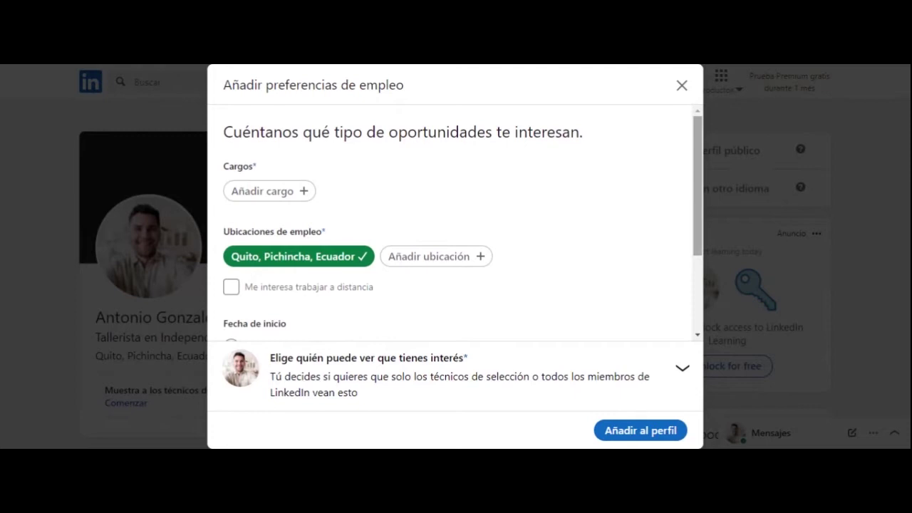
pyautogui.click(299, 193)
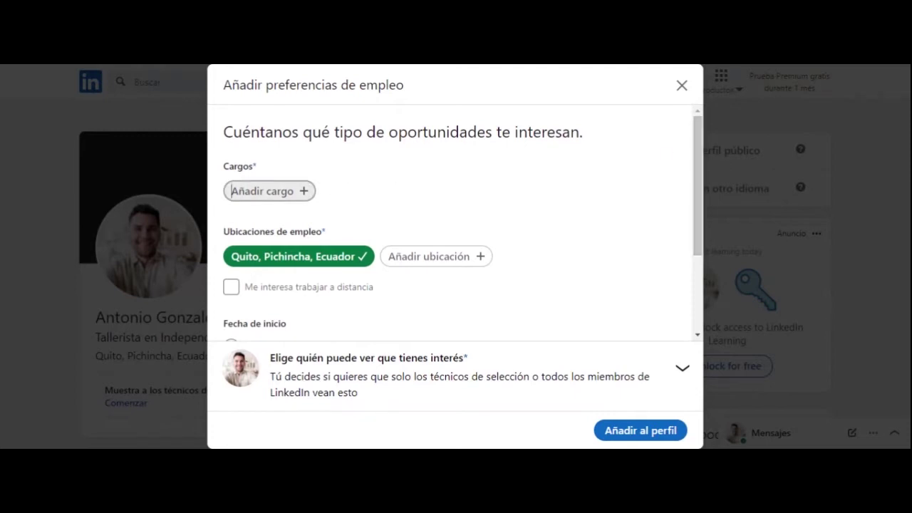
pyautogui.write('M')
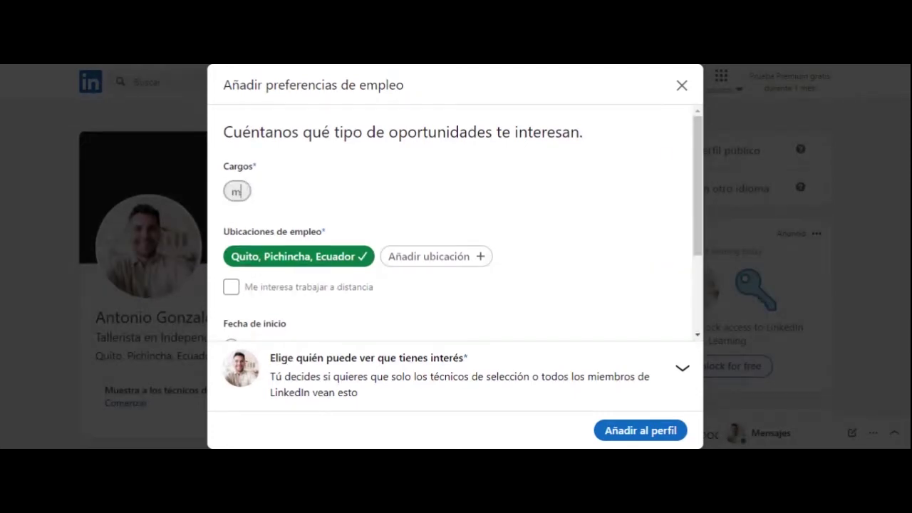
pyautogui.write('arke')
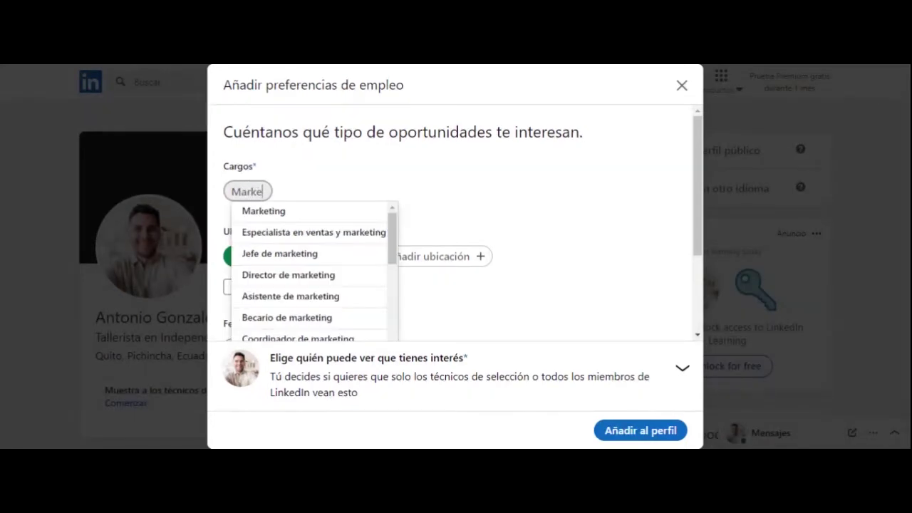
pyautogui.press('Return')
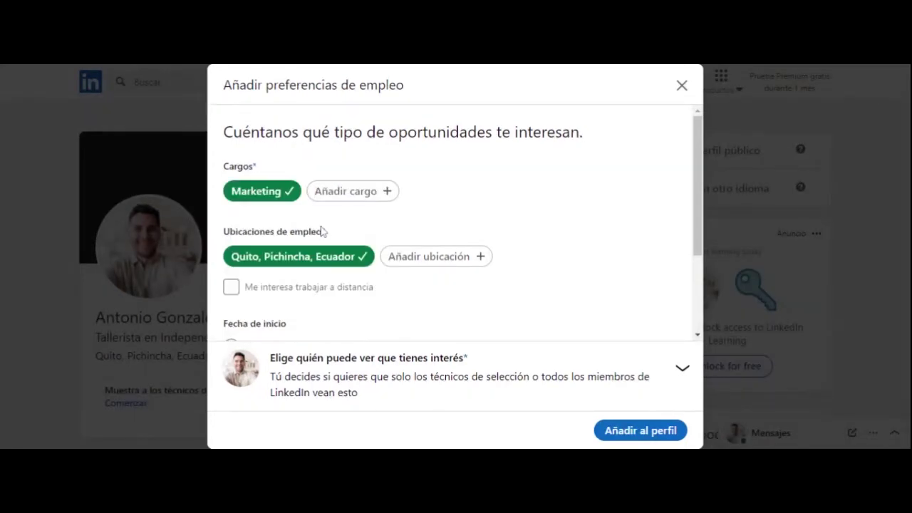
# Add Quintana Roo, México as another job location and mark interest in remote work.
pyautogui.click(389, 257)
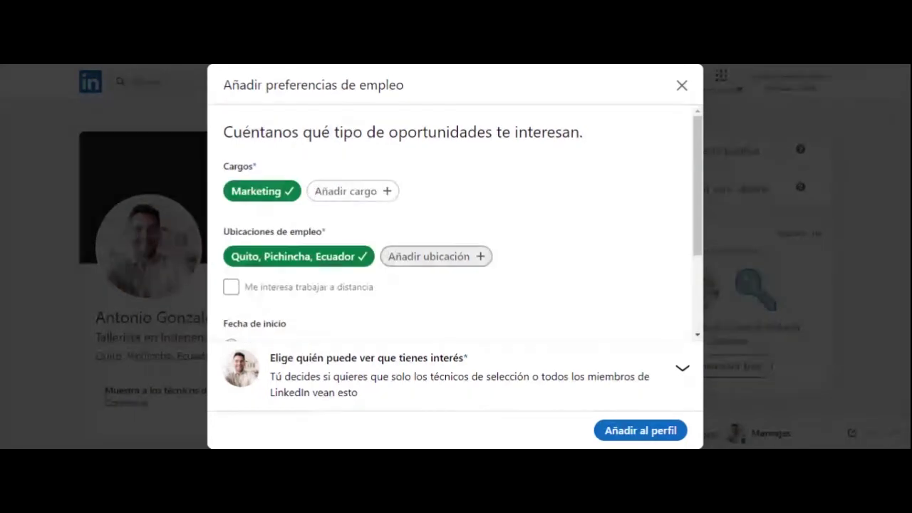
pyautogui.write('Qui')
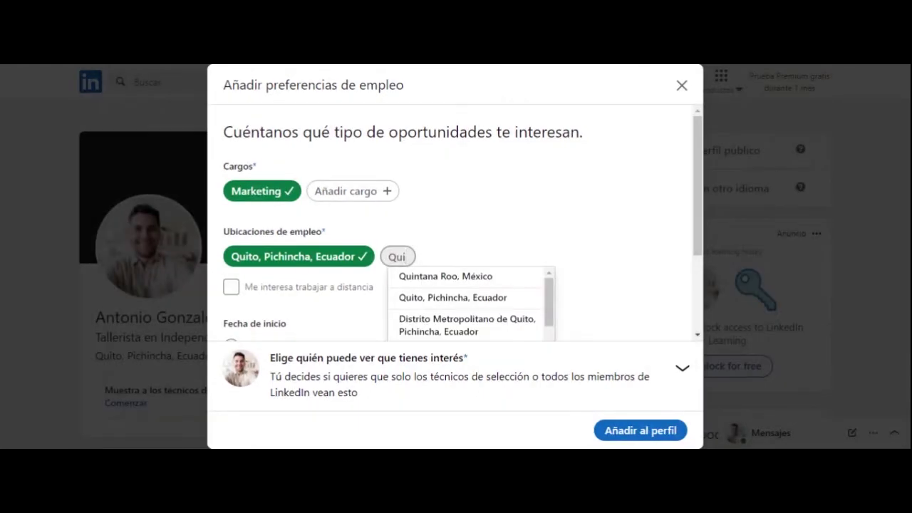
pyautogui.click(442, 276)
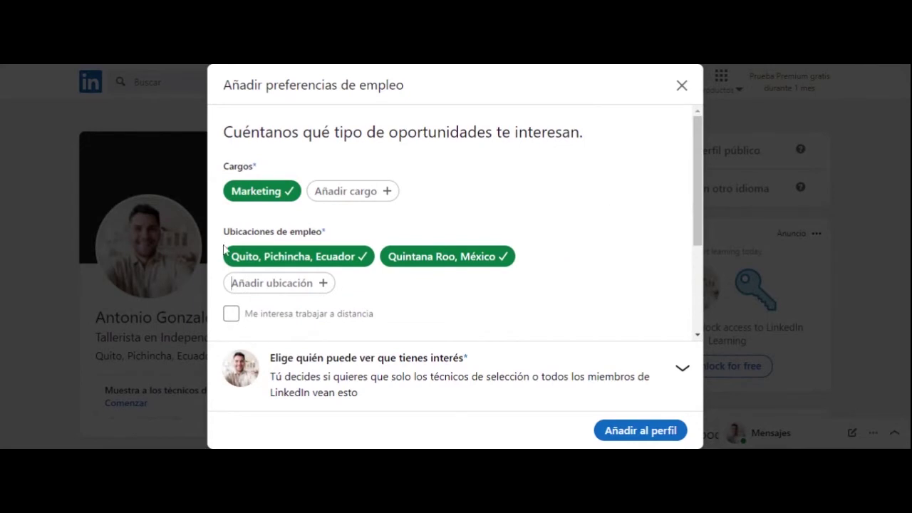
pyautogui.click(231, 314)
# Set the start date to "De forma inmediata, estoy buscando empleo" and the employment type to Jornada completa.
pyautogui.moveTo(695, 162); pyautogui.dragTo(692, 252)
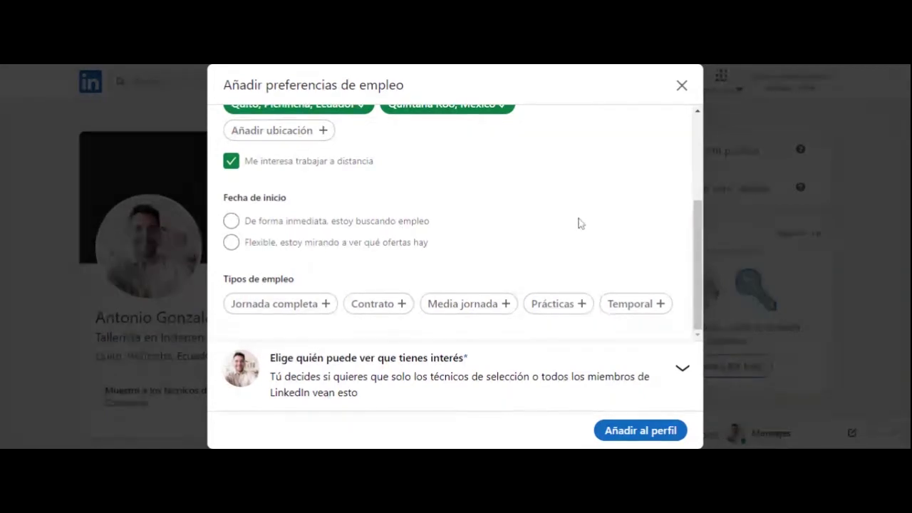
pyautogui.click(229, 223)
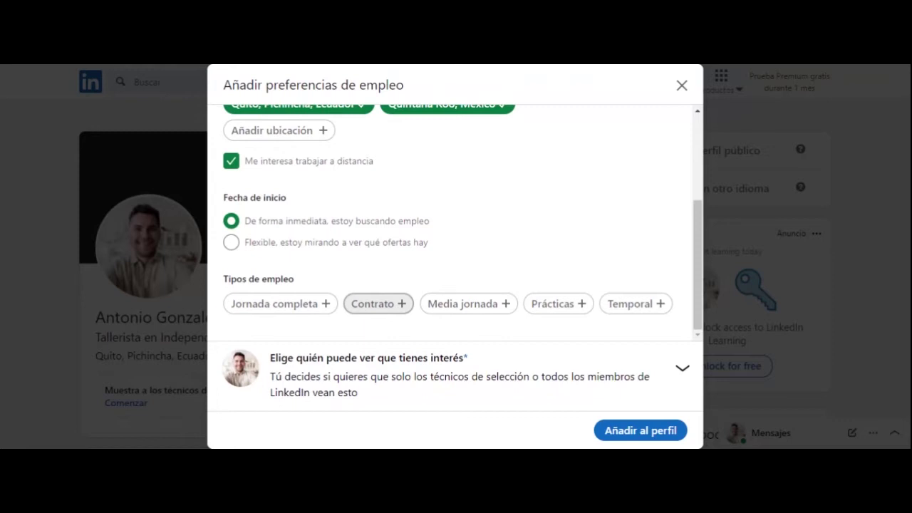
pyautogui.click(287, 307)
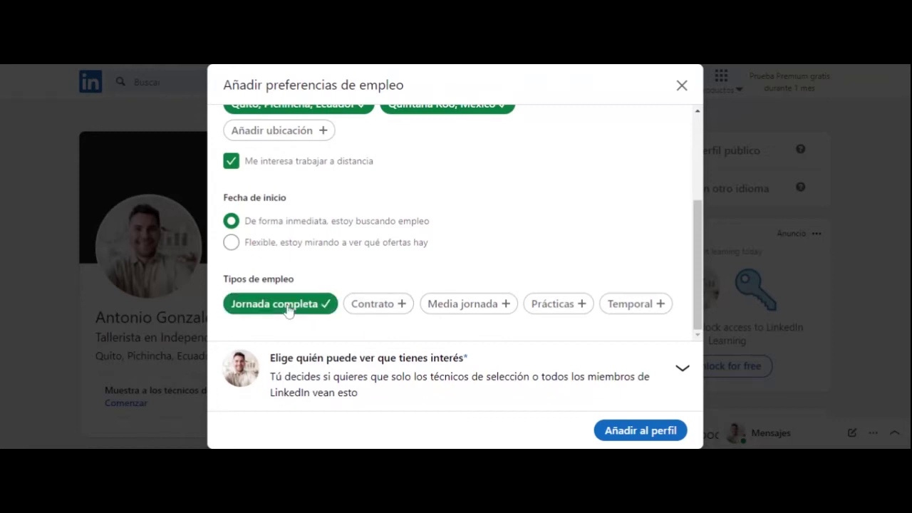
# Make the job interest visible to "Todos los miembros de LinkedIn", add it to the profile, and dismiss the post suggestion.
pyautogui.click(669, 376)
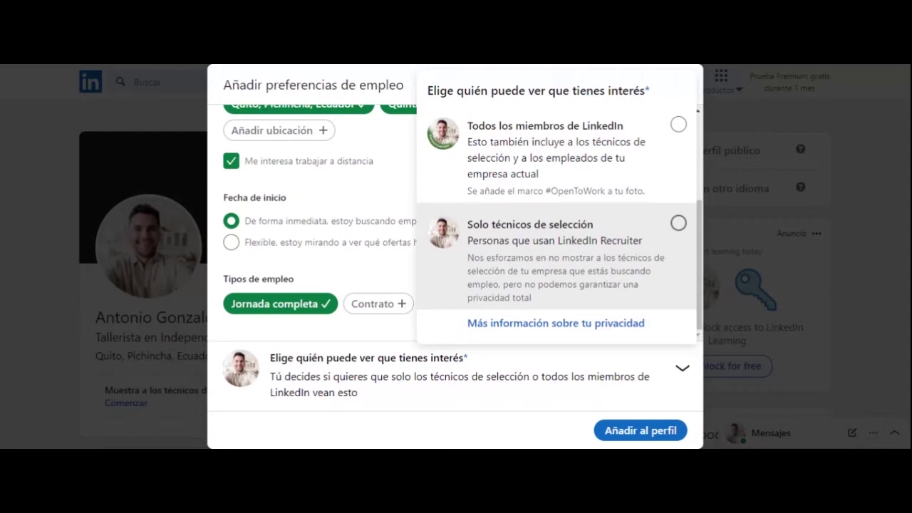
pyautogui.click(678, 125)
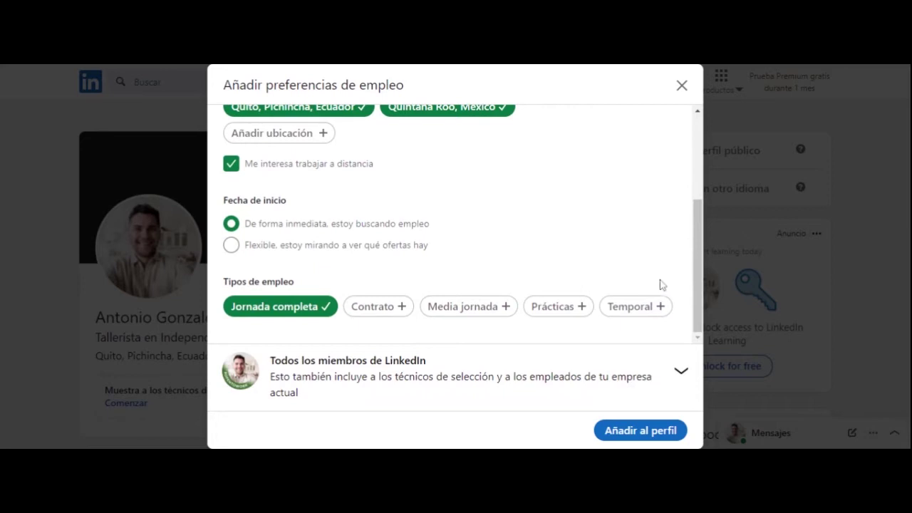
pyautogui.click(638, 434)
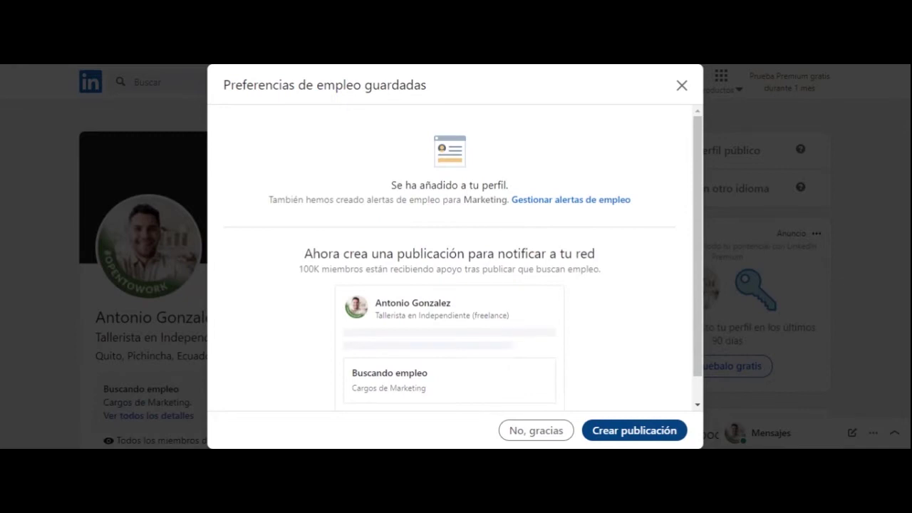
pyautogui.click(680, 85)
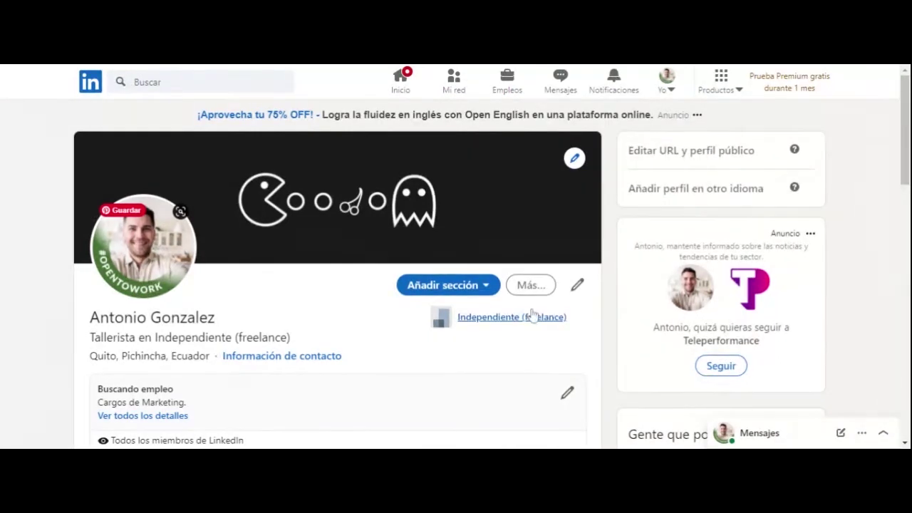
# Open the empty Extracto editor from the Acerca de section options and close it without entering text.
pyautogui.moveTo(903, 132); pyautogui.dragTo(905, 153)
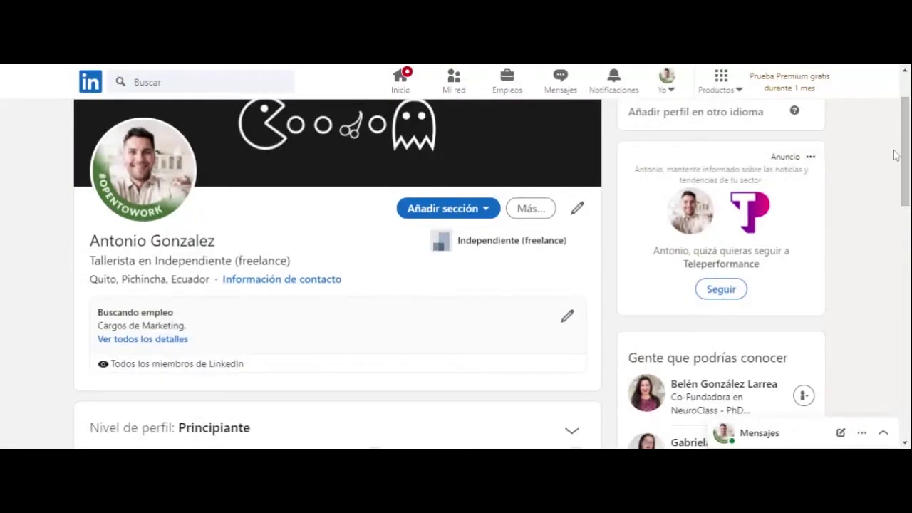
pyautogui.click(448, 209)
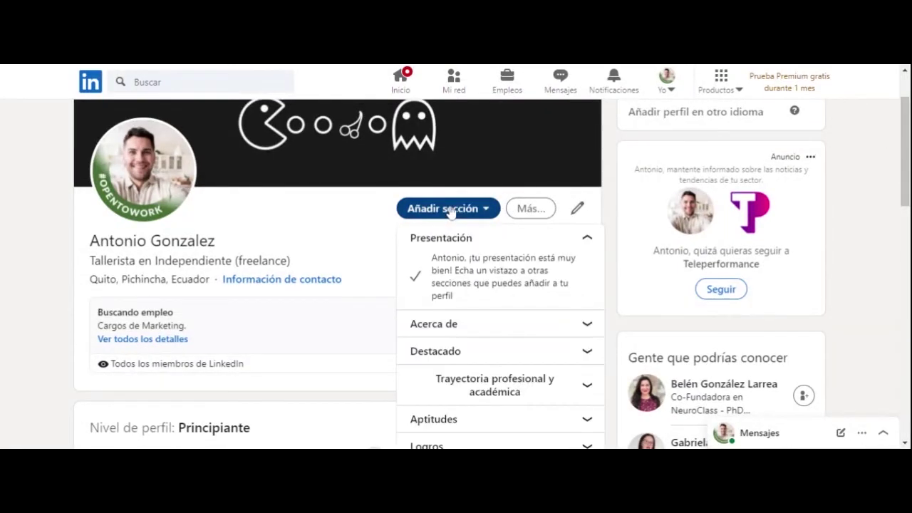
pyautogui.scroll(-3, 898, 160)
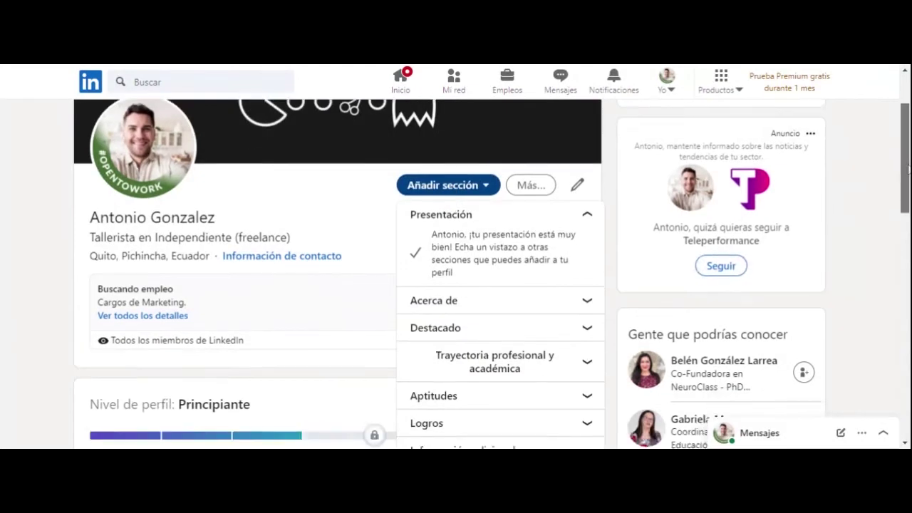
pyautogui.click(535, 167)
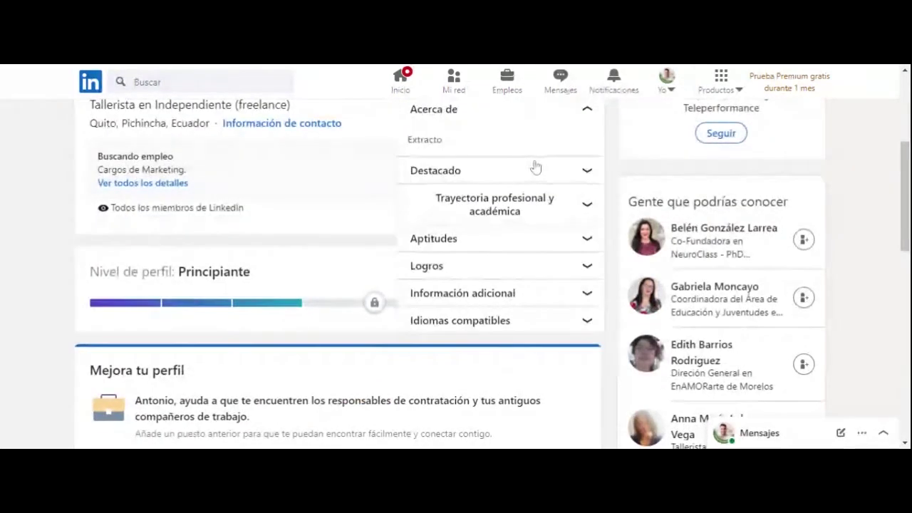
pyautogui.click(428, 142)
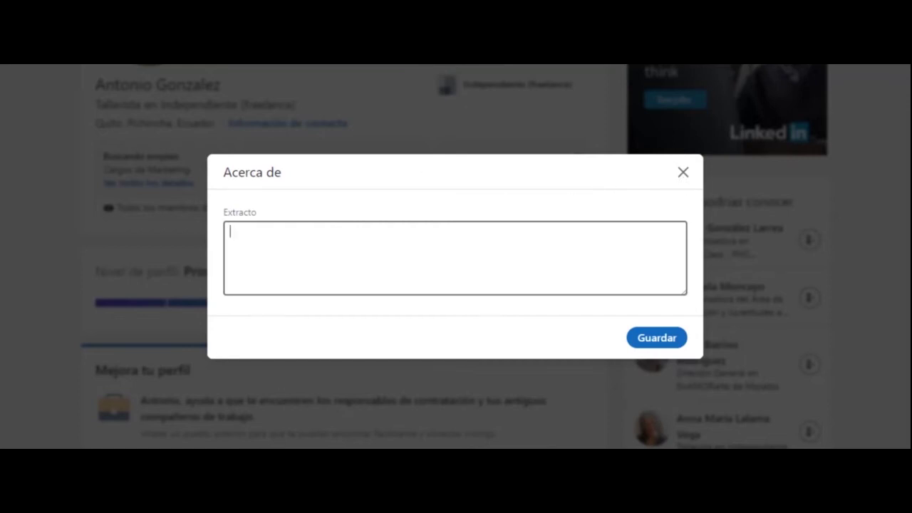
pyautogui.click(683, 174)
pyautogui.click(535, 176)
# Show the content types that can be added to the profile under Destacado.
pyautogui.scroll(3, 902, 180)
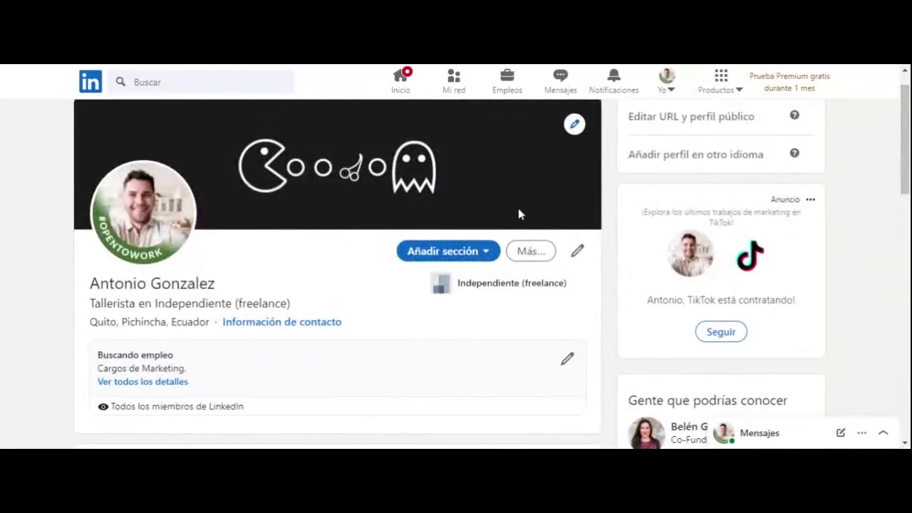
pyautogui.click(474, 255)
pyautogui.scroll(-2, 903, 164)
pyautogui.scroll(-1, 537, 230)
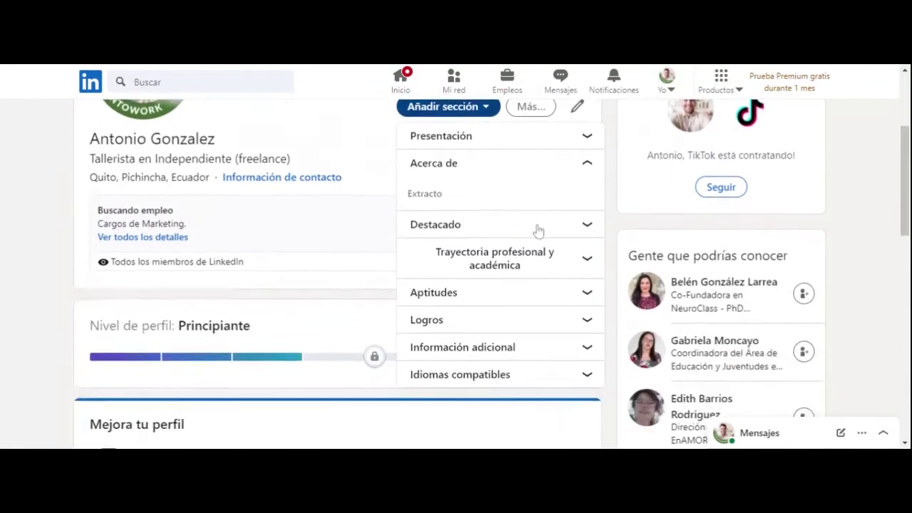
pyautogui.click(537, 230)
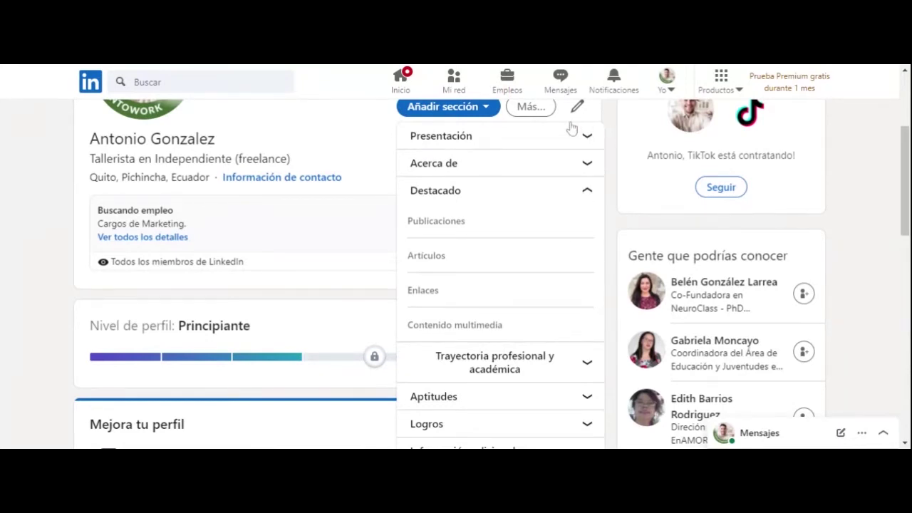
pyautogui.scroll(1, 498, 157)
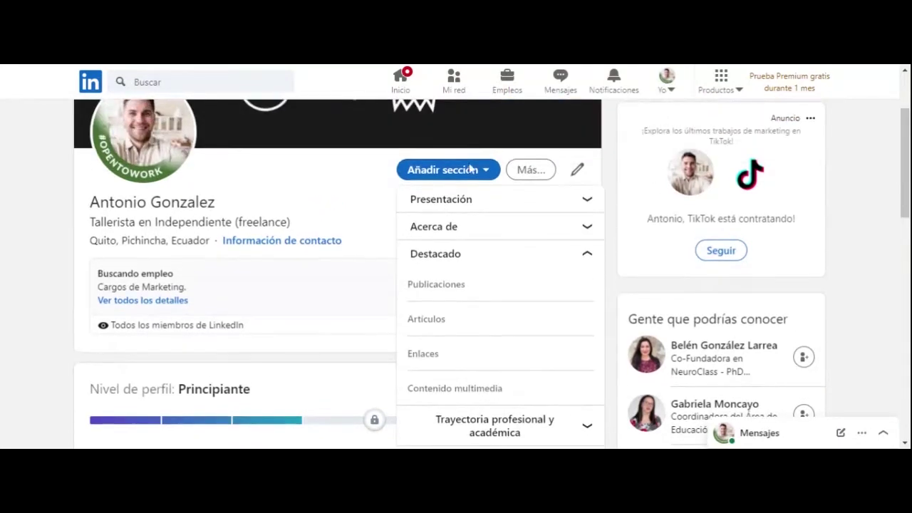
# Reopen the list of profile sections and show the options under "Trayectoria profesional y académica".
pyautogui.click(435, 174)
pyautogui.moveTo(903, 153); pyautogui.dragTo(906, 165)
pyautogui.scroll(-1, 906, 165)
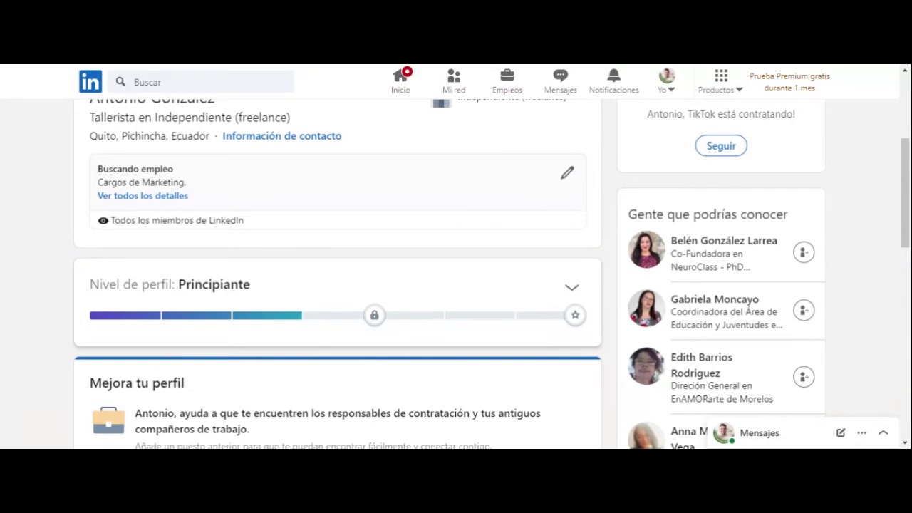
pyautogui.moveTo(903, 201); pyautogui.dragTo(903, 166)
pyautogui.click(454, 189)
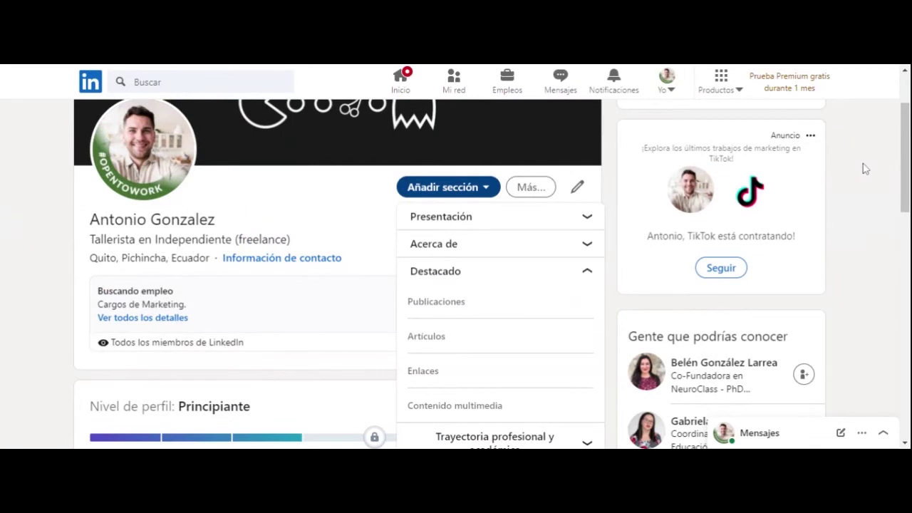
pyautogui.scroll(-2, 865, 169)
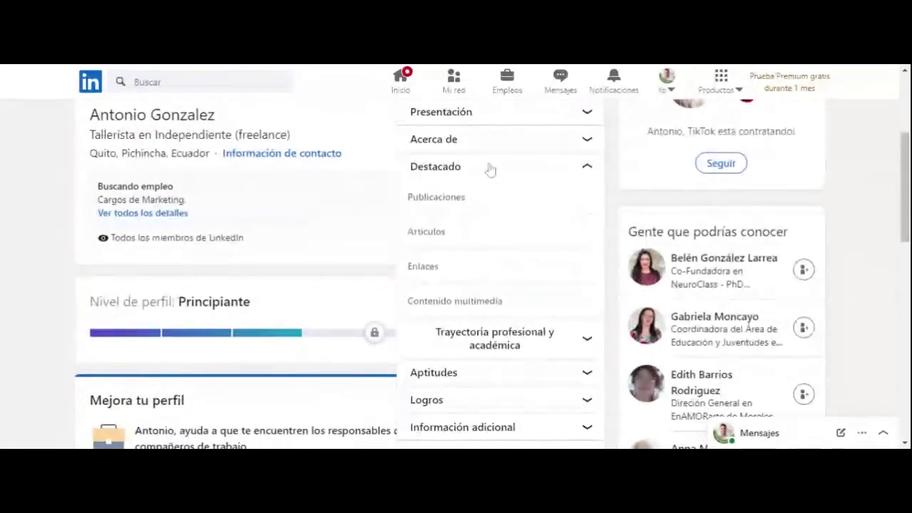
pyautogui.click(496, 341)
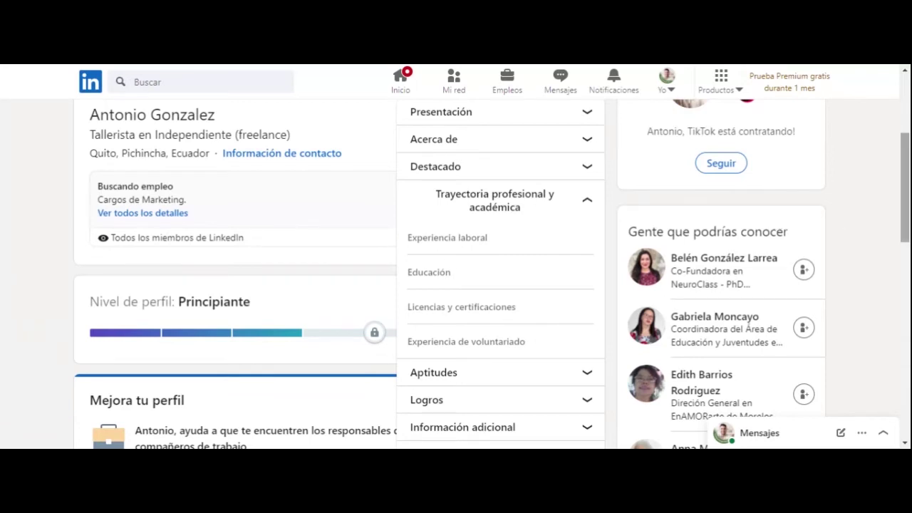
# Open the skills form from the Aptitudes section options and select "Microsoft Office" as the first skill.
pyautogui.moveTo(905, 183); pyautogui.dragTo(903, 222)
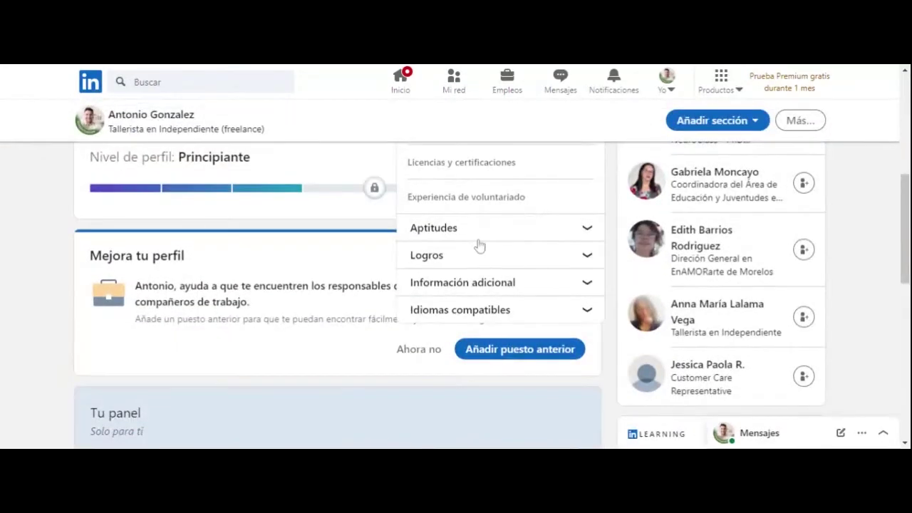
pyautogui.moveTo(903, 203); pyautogui.dragTo(892, 165)
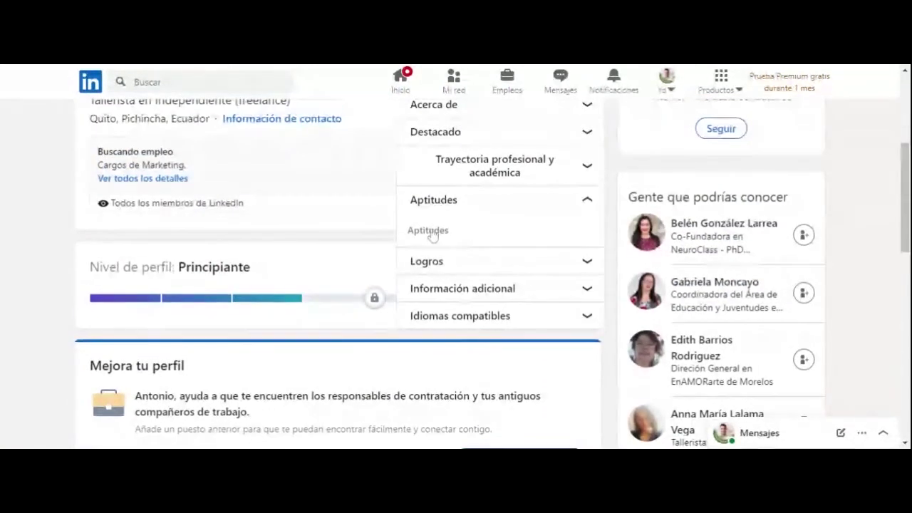
pyautogui.click(428, 231)
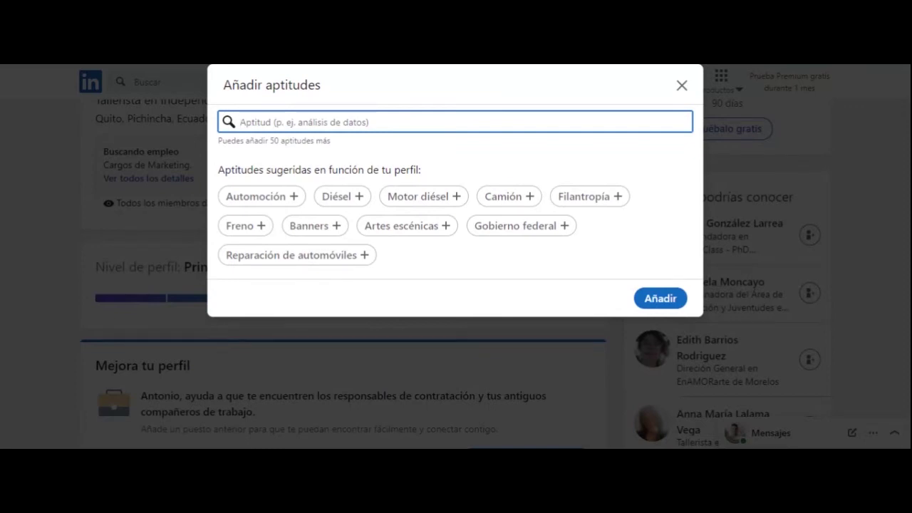
pyautogui.write('Mis')
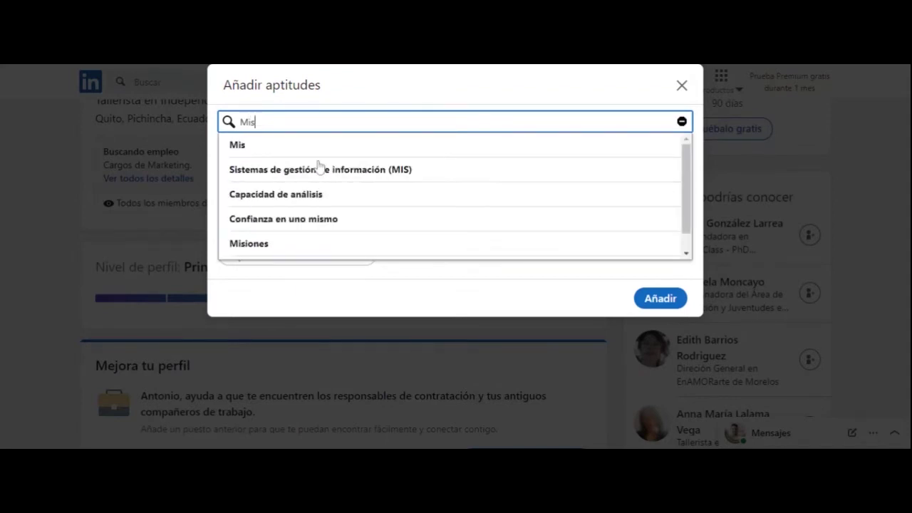
pyautogui.press('BackSpace')
pyautogui.write('cr')
pyautogui.click(318, 168)
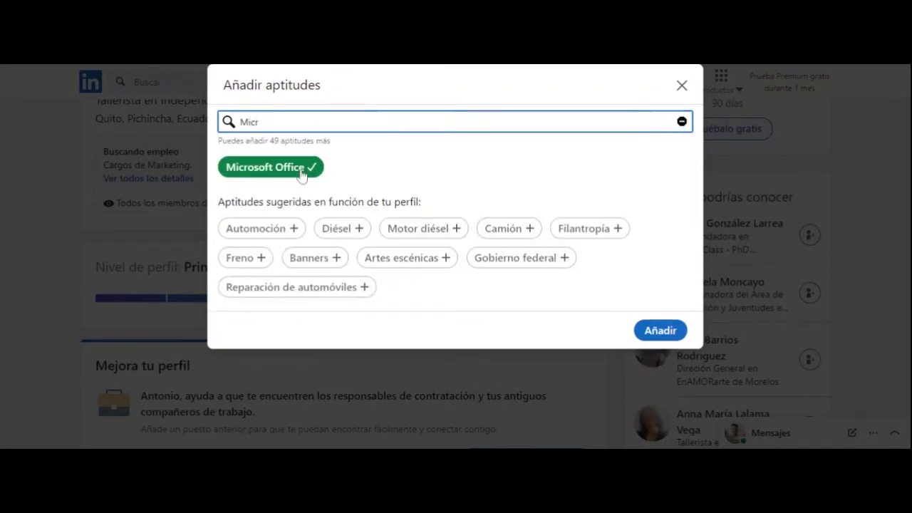
# Select the skills "Escritura creativa" and "Servicio de atención al cliente", and add the whole selection to the profile.
pyautogui.doubleClick(249, 121)
pyautogui.write('escri')
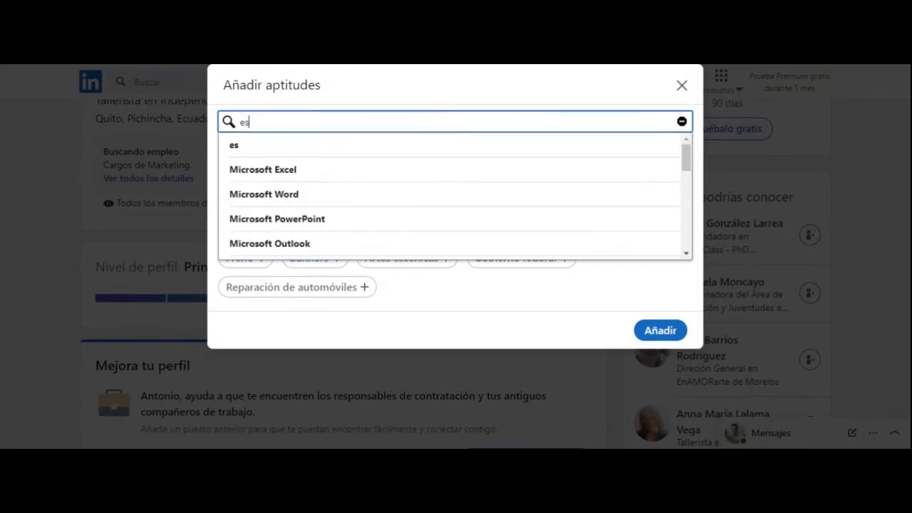
pyautogui.click(276, 174)
pyautogui.doubleClick(249, 121)
pyautogui.write('aten')
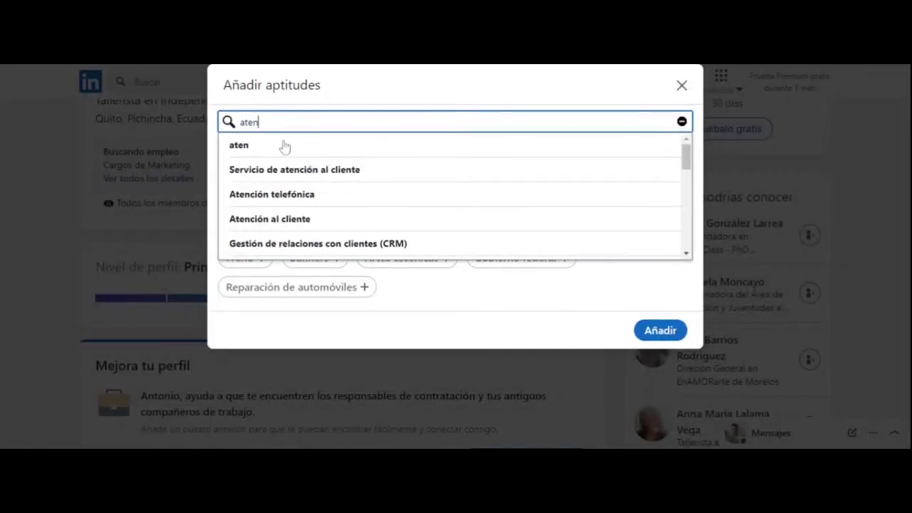
pyautogui.click(300, 170)
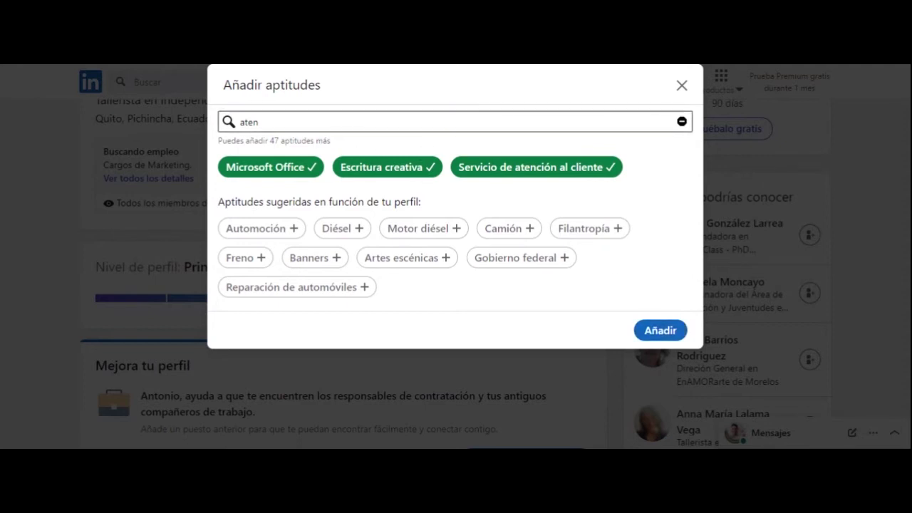
pyautogui.moveTo(332, 141); pyautogui.dragTo(217, 141)
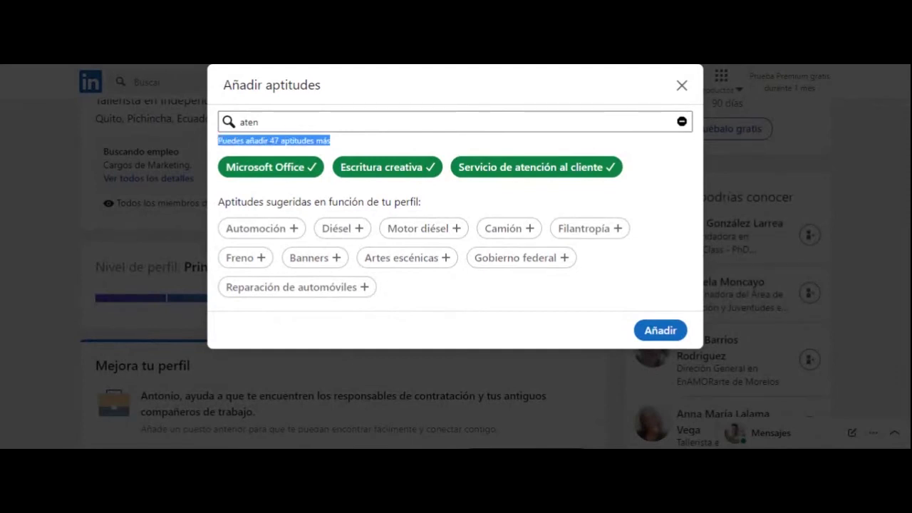
pyautogui.click(651, 332)
# Look over the skills listed in the profile's Aptitudes y validaciones section and the Intereses below them.
pyautogui.moveTo(901, 174); pyautogui.dragTo(894, 313)
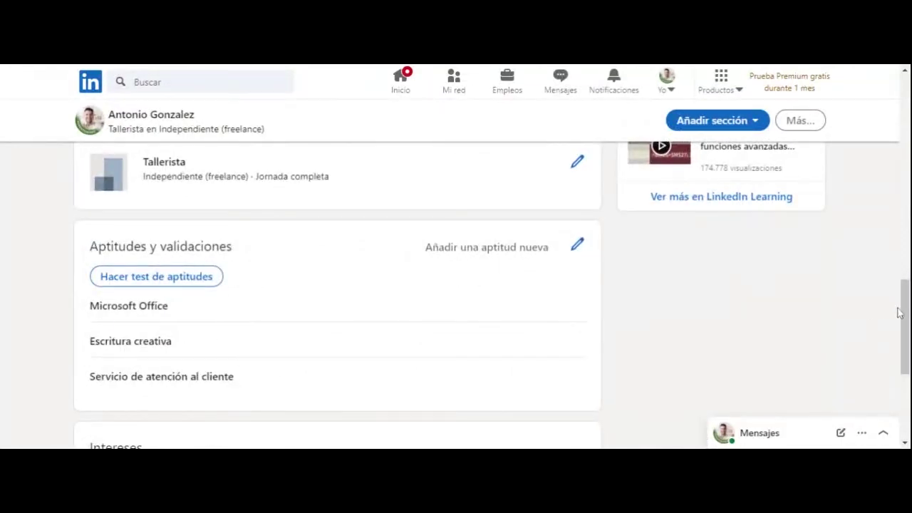
pyautogui.moveTo(903, 312); pyautogui.dragTo(907, 336)
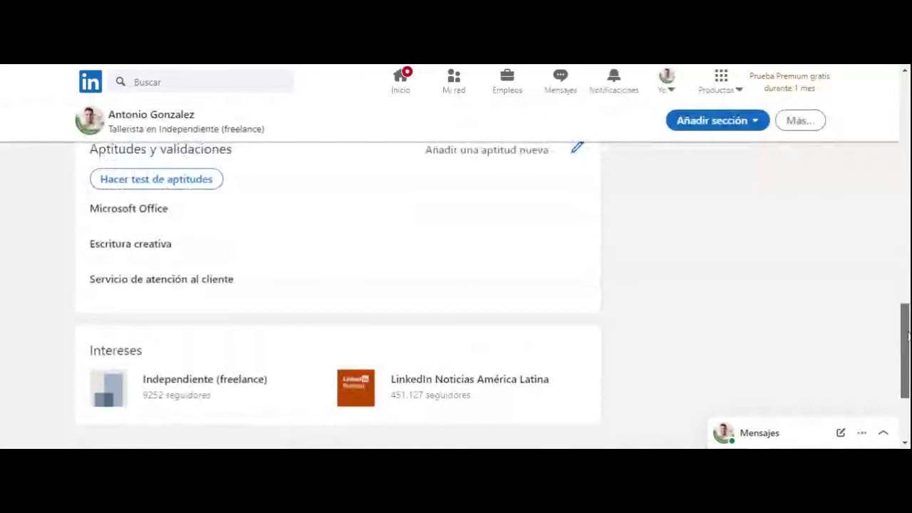
pyautogui.moveTo(906, 336); pyautogui.dragTo(889, 236)
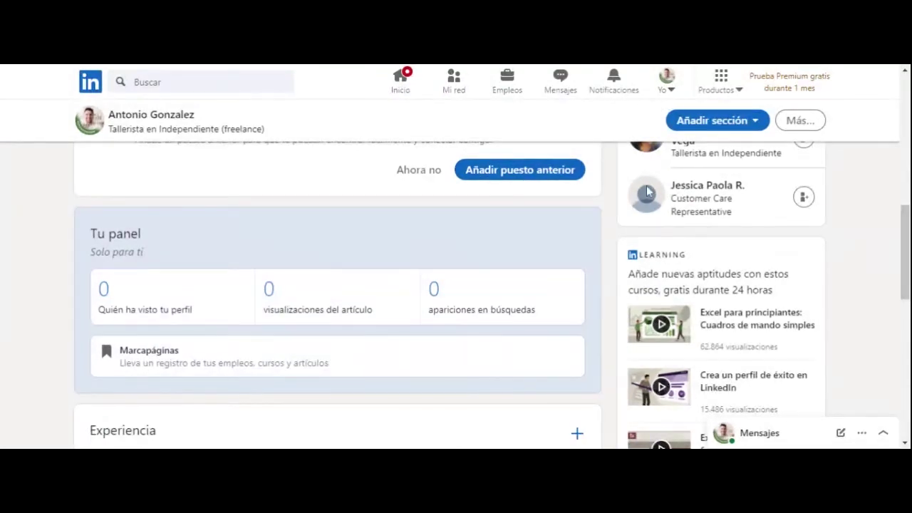
# Reopen the list of profile sections and show the entries that can be added under Logros.
pyautogui.moveTo(904, 229); pyautogui.dragTo(903, 123)
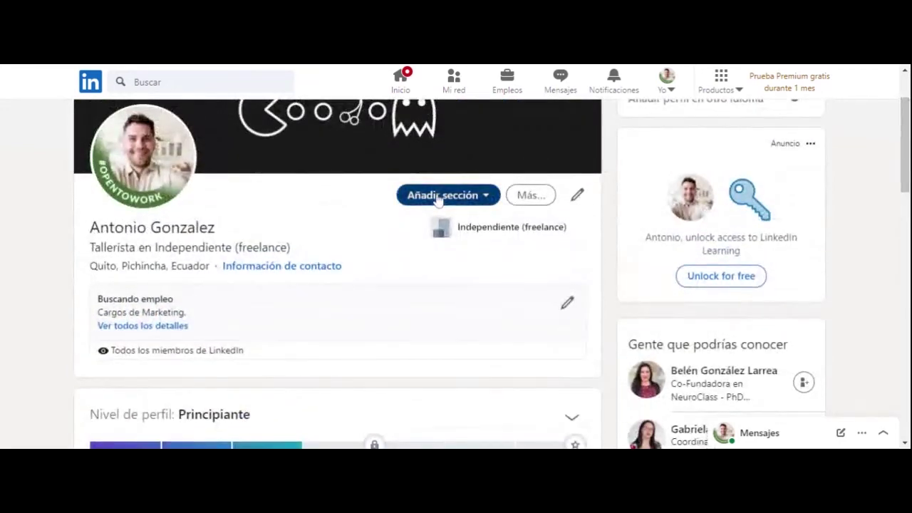
pyautogui.click(437, 196)
pyautogui.scroll(-2, 444, 278)
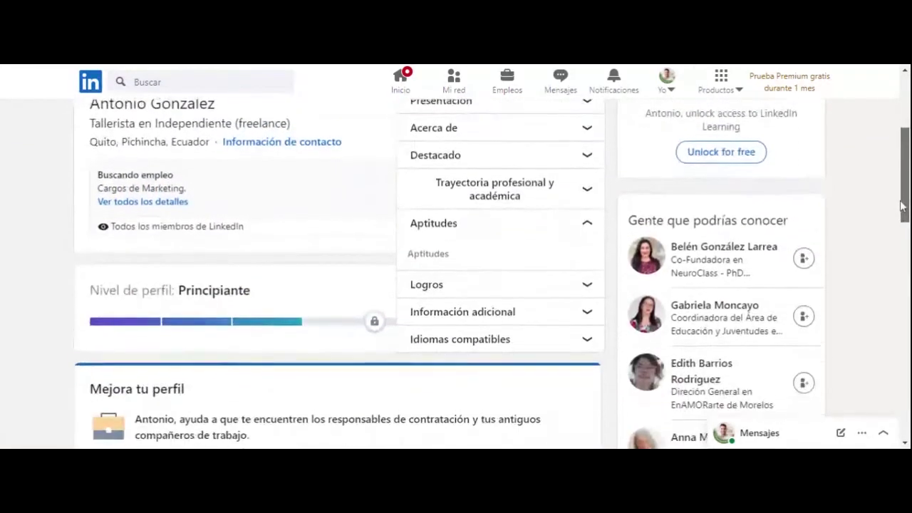
pyautogui.click(443, 280)
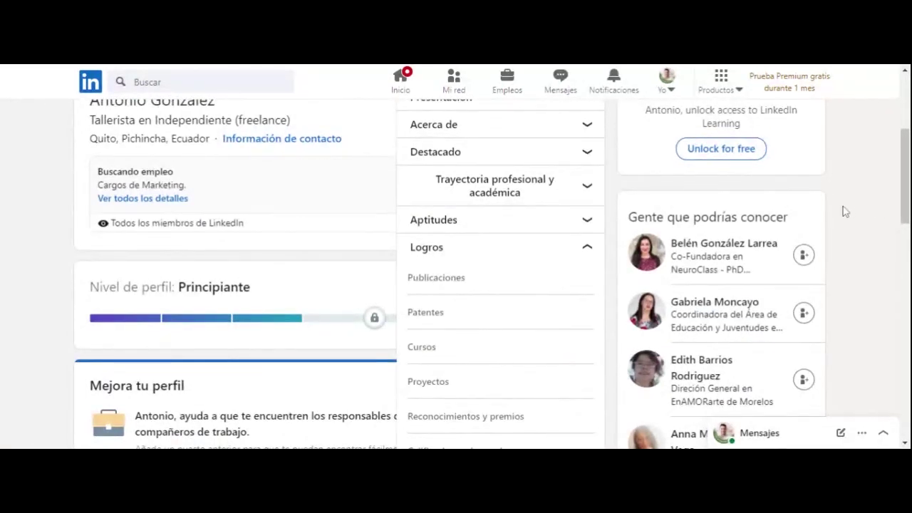
pyautogui.moveTo(903, 161); pyautogui.dragTo(901, 210)
# Open the recommendation request form under Información adicional and close it without choosing anyone.
pyautogui.click(531, 324)
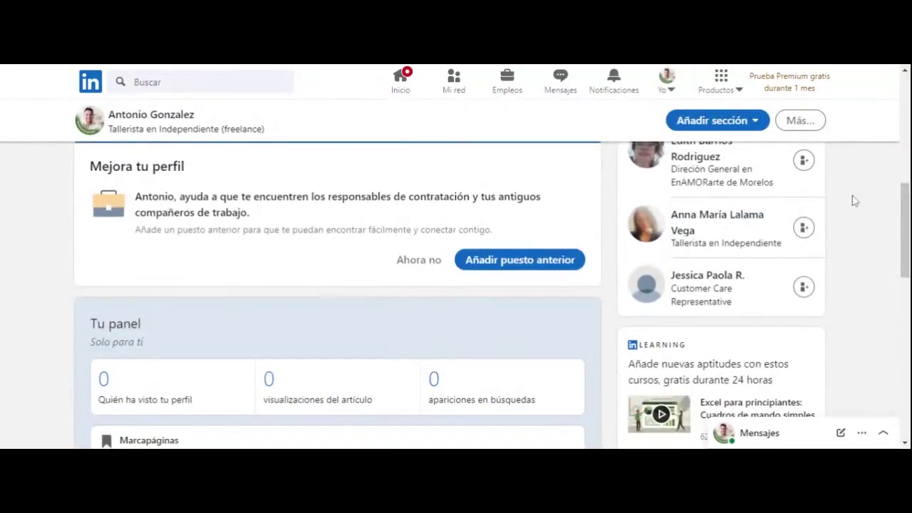
pyautogui.moveTo(901, 213); pyautogui.dragTo(901, 180)
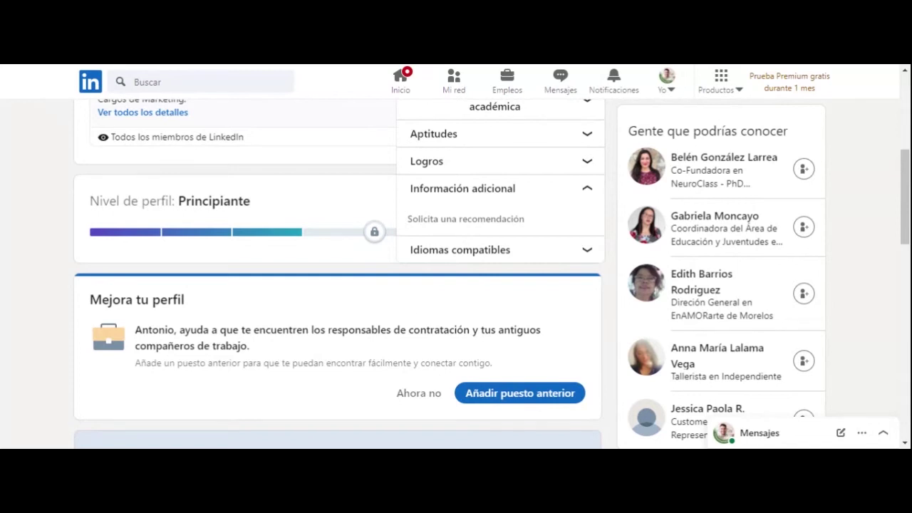
pyautogui.click(463, 220)
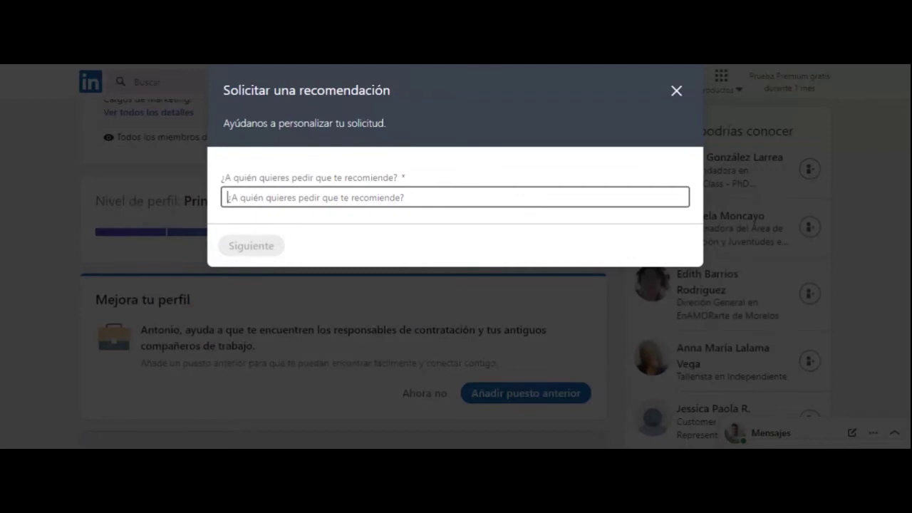
pyautogui.click(676, 90)
pyautogui.scroll(-5, 904, 165)
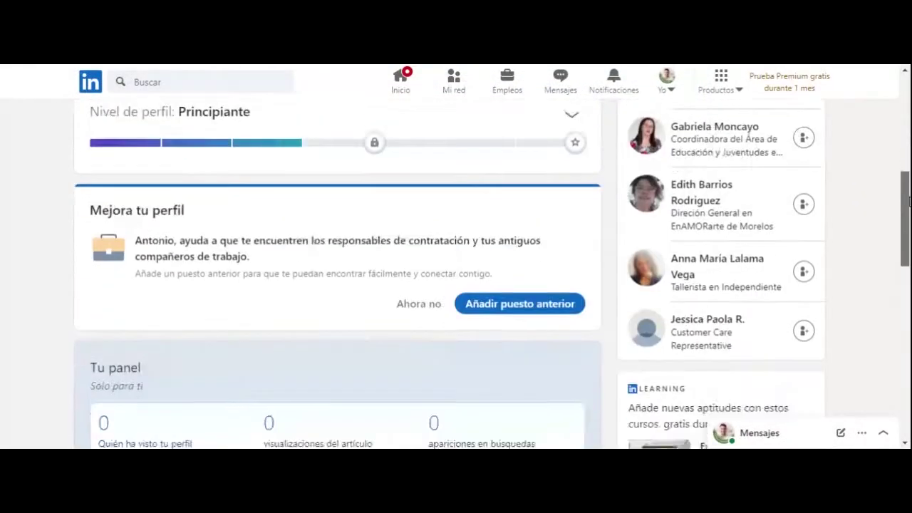
# Reopen the list of profile sections and show the option under "Idiomas compatibles".
pyautogui.scroll(6, 905, 165)
pyautogui.moveTo(904, 165); pyautogui.dragTo(895, 105)
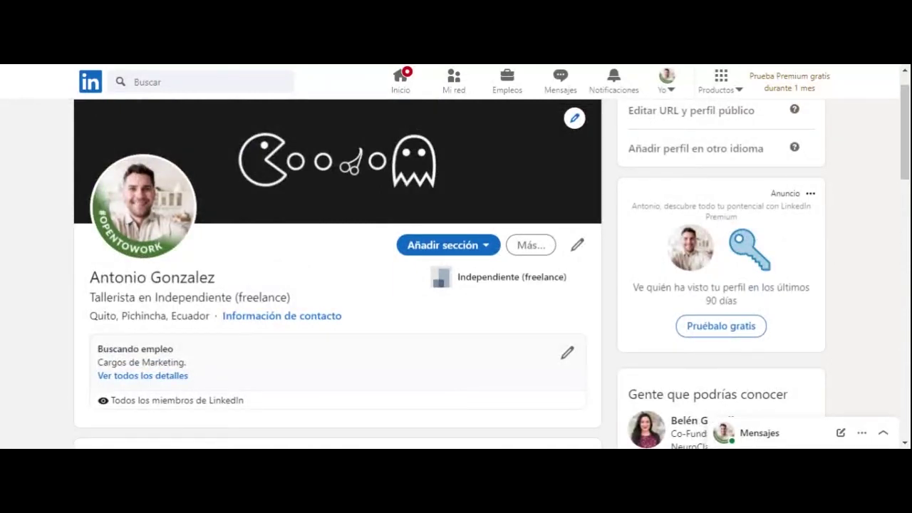
pyautogui.click(420, 251)
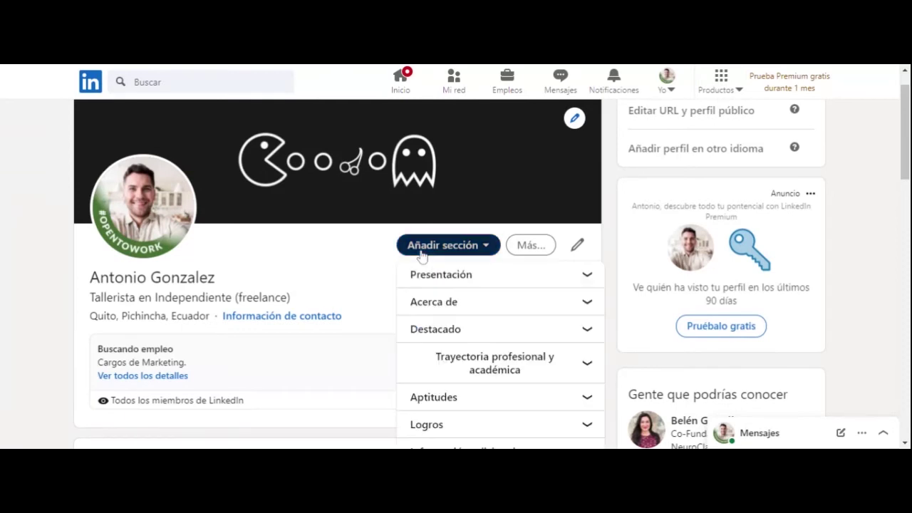
pyautogui.scroll(-3, 883, 143)
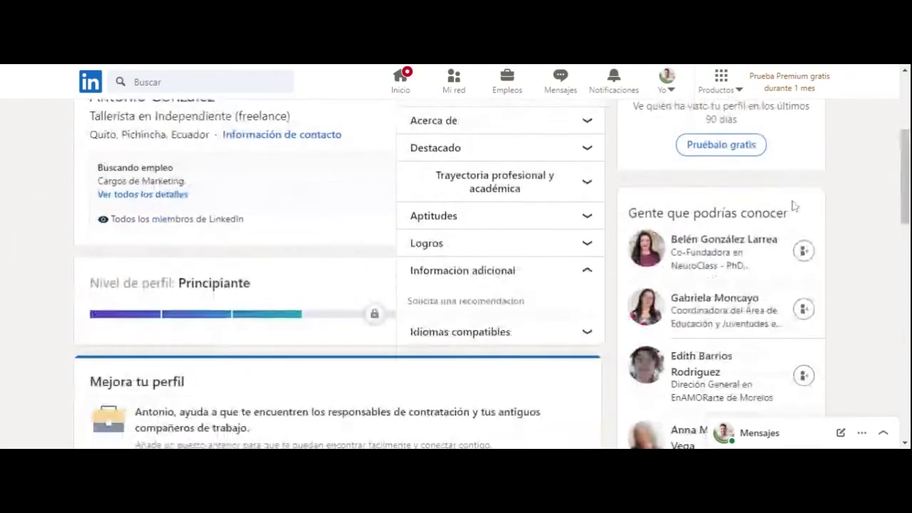
pyautogui.click(497, 330)
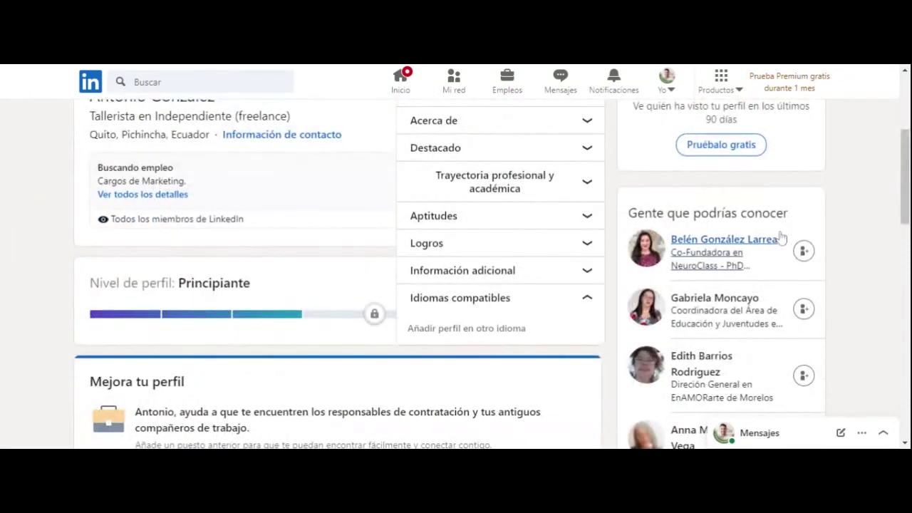
pyautogui.moveTo(904, 171); pyautogui.dragTo(905, 139)
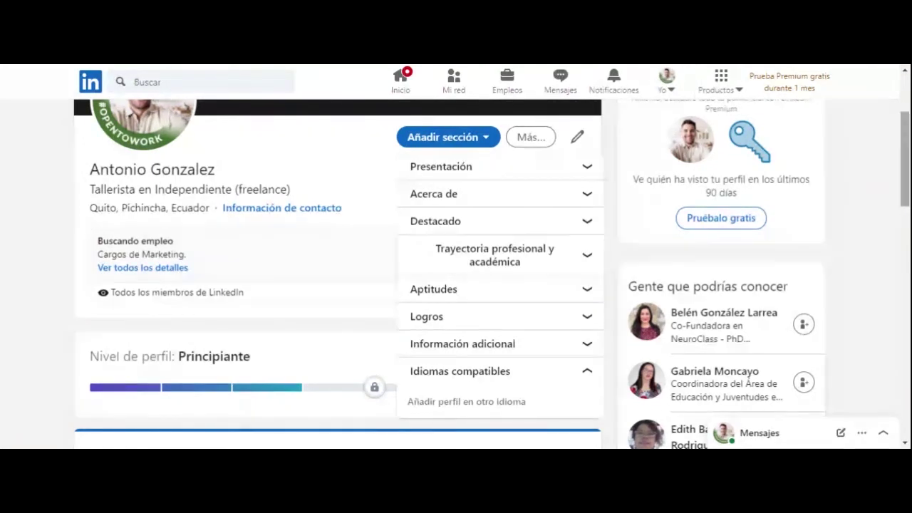
pyautogui.scroll(3, 491, 274)
pyautogui.scroll(-2, 492, 273)
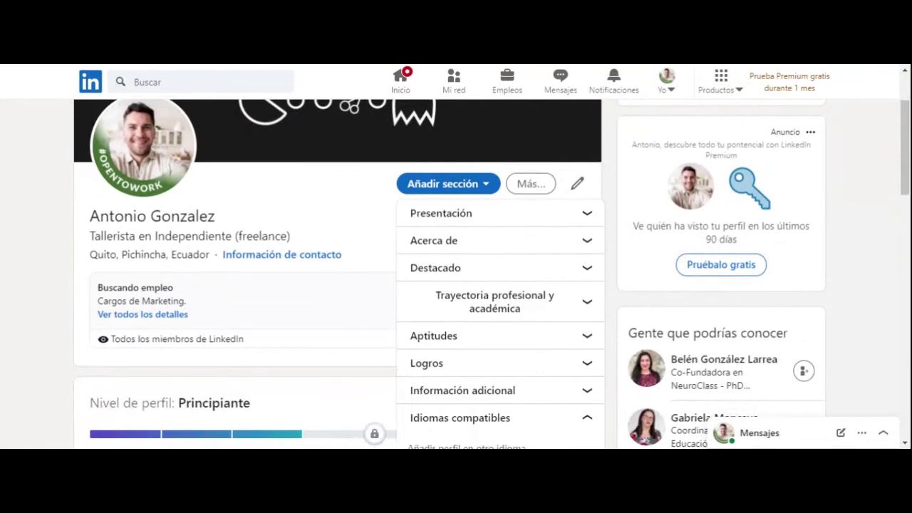
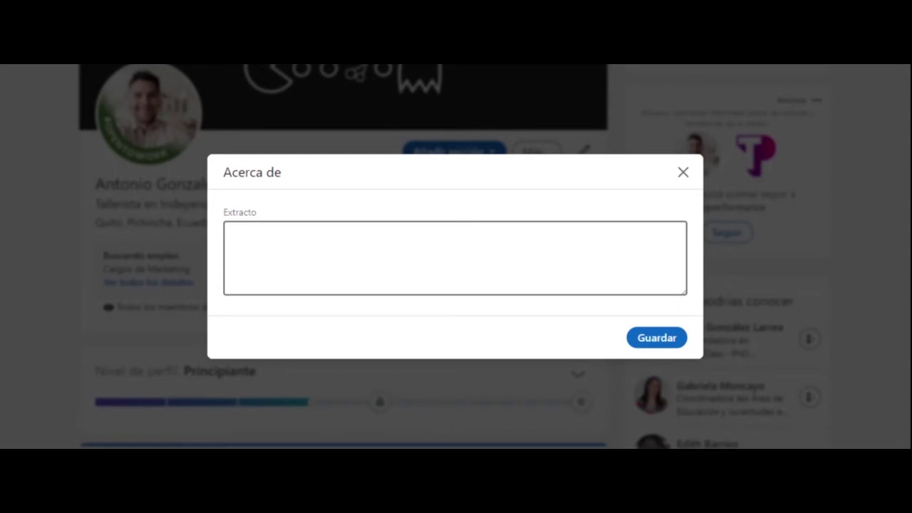
# Write "Soy abogado con 20 años de experiencia" as a draft in the Extracto of Acerca de.
pyautogui.write('Soy abogado con 20 años de experiencia')
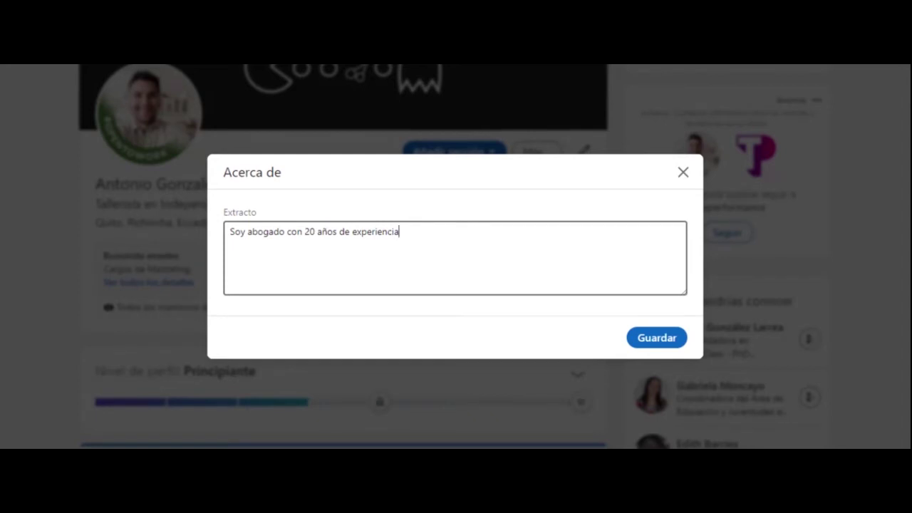
# Replace the entire Extracto draft with "Te ayudo a resolver temas legales en diferentes áreas.".
pyautogui.hotkey('ctrl', 'a')
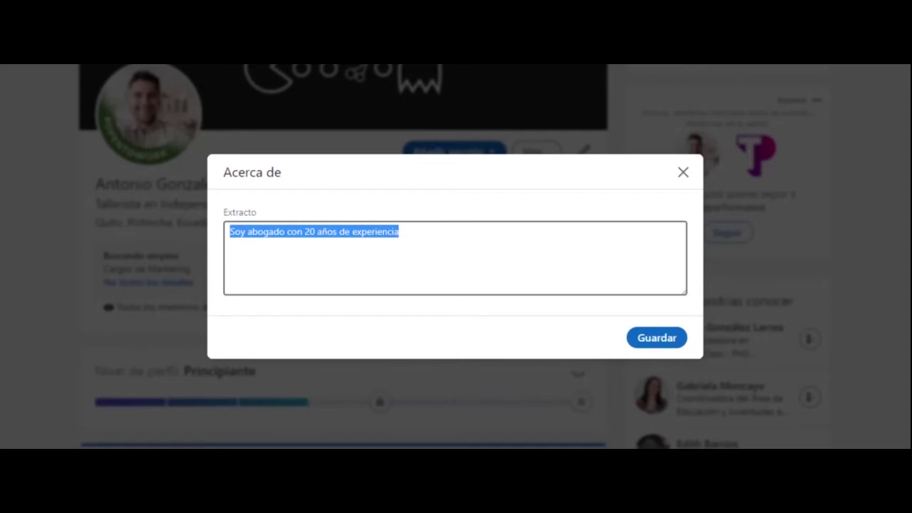
pyautogui.write('Tengo a')
pyautogui.press('BackSpace')
pyautogui.press('BackSpace')
pyautogui.press('BackSpace')
pyautogui.press('BackSpace')
pyautogui.press('BackSpace')
pyautogui.press('BackSpace')
pyautogui.write('e ayudo a resolver ')
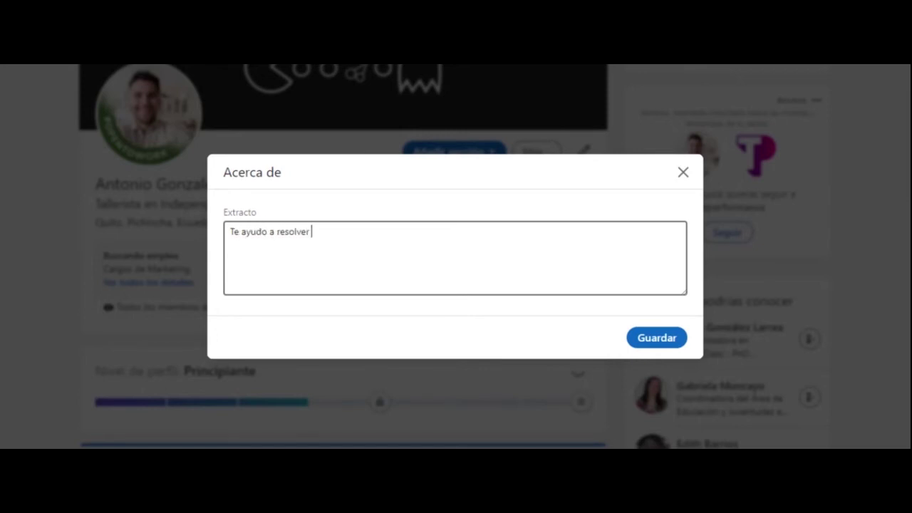
pyautogui.write('temas legales en diferentes áreas.')
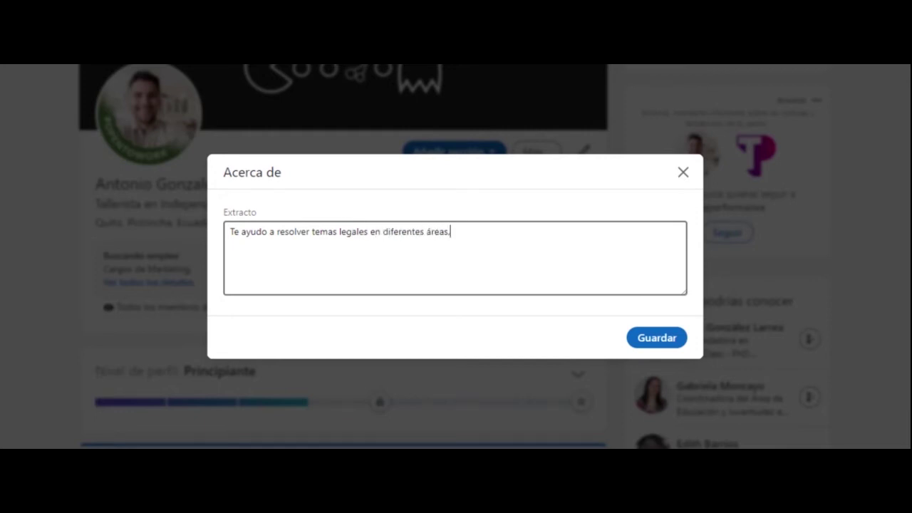
# Continue the Extracto with "Si tienes algún problema soy tu mejor opción. Abogado.🔥" and save it.
pyautogui.write(' Si tienes algún pro')
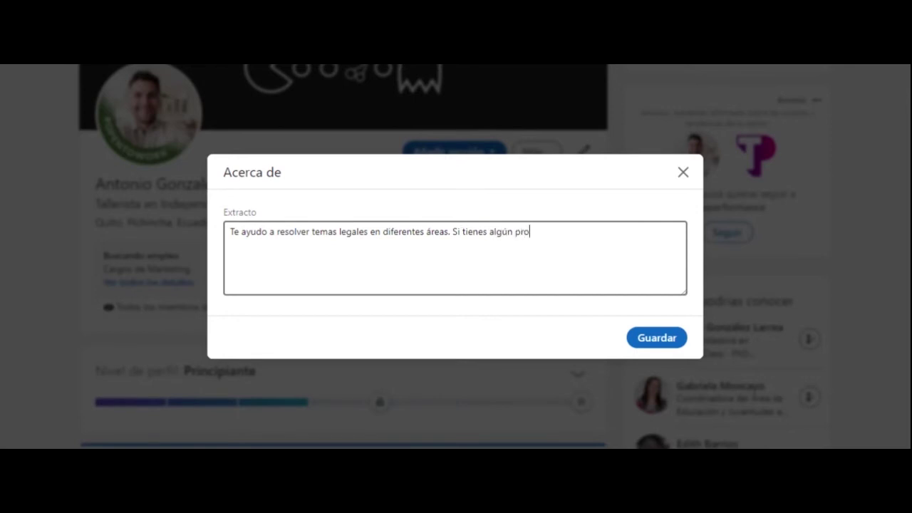
pyautogui.write('blema soy tu mejor opco')
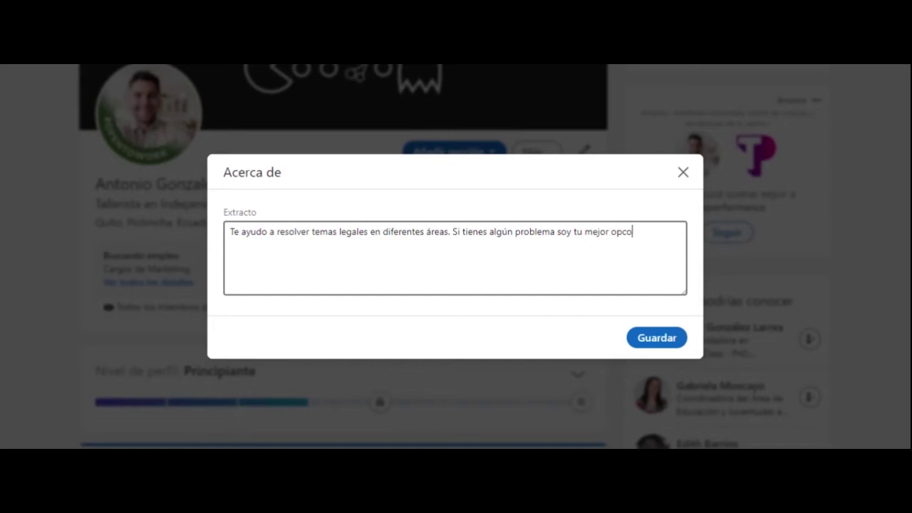
pyautogui.press('BackSpace')
pyautogui.write('ión. Abogado.')
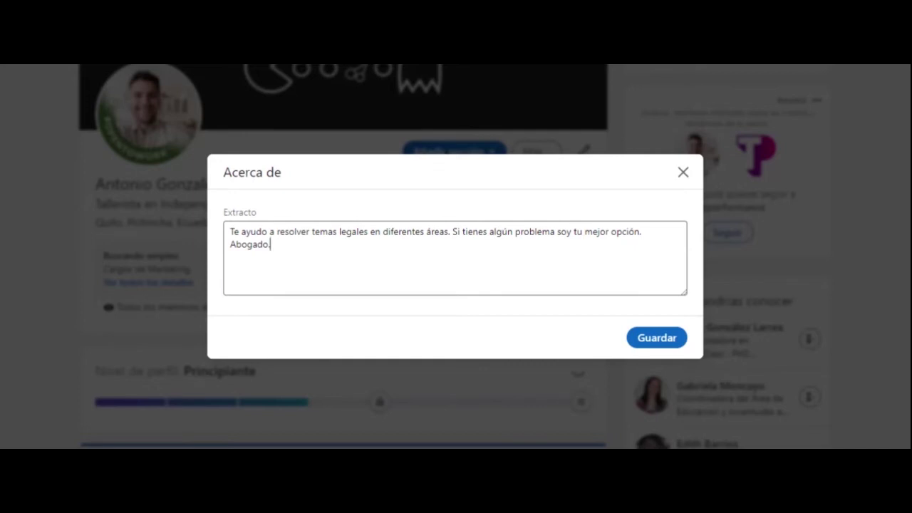
pyautogui.write('🔥')
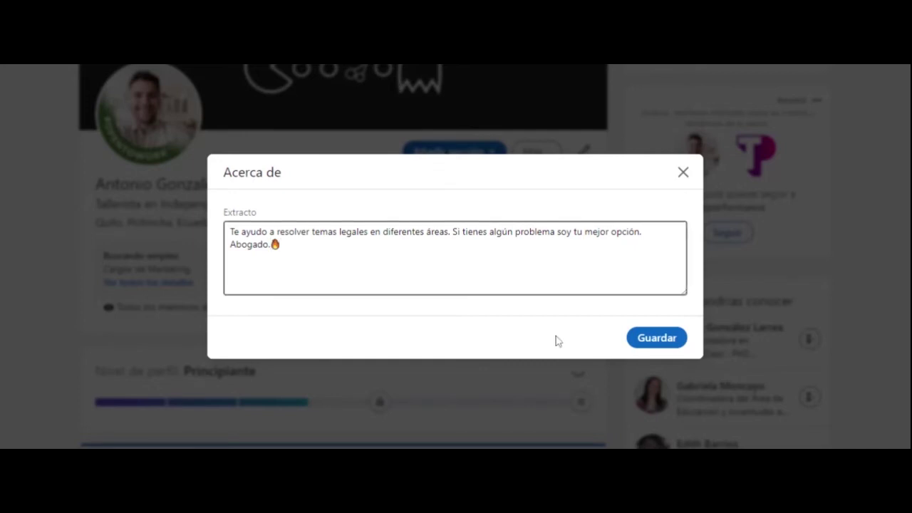
pyautogui.click(657, 337)
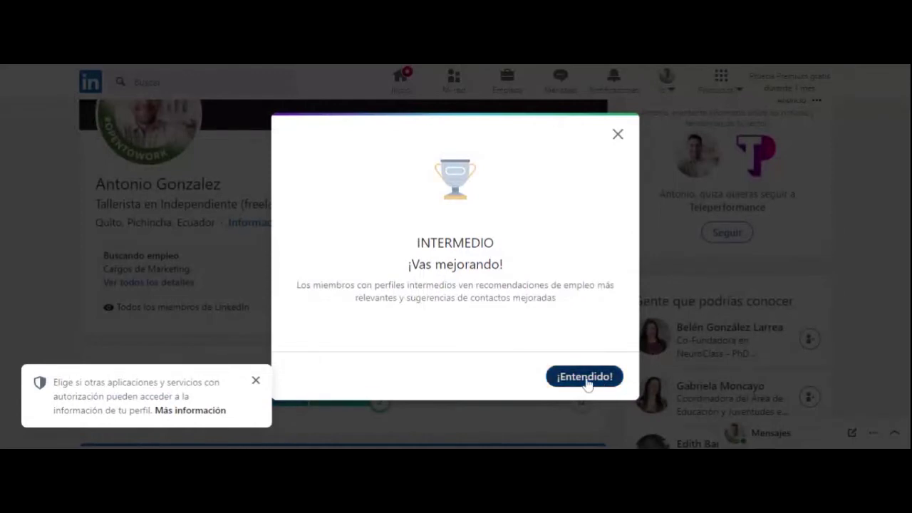
# Dismiss the profile-level message and the notice about other applications accessing the profile information.
pyautogui.click(584, 378)
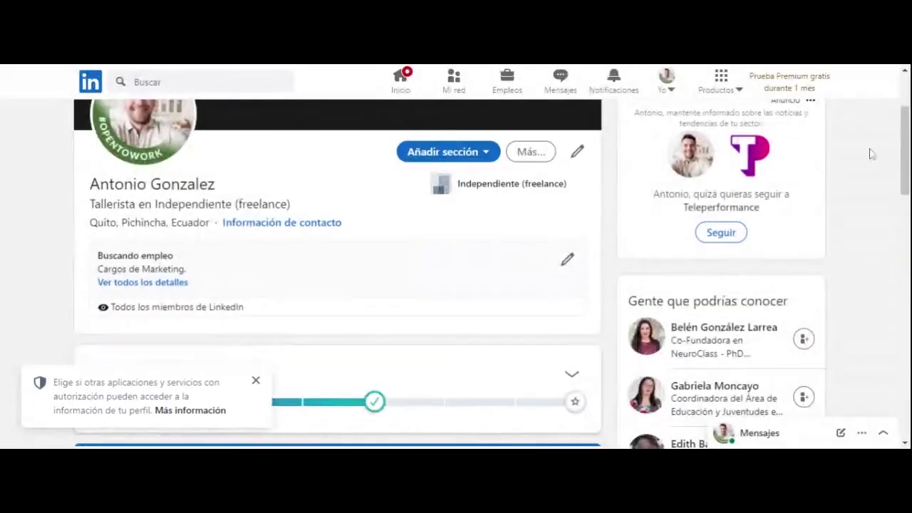
pyautogui.scroll(-3, 724, 261)
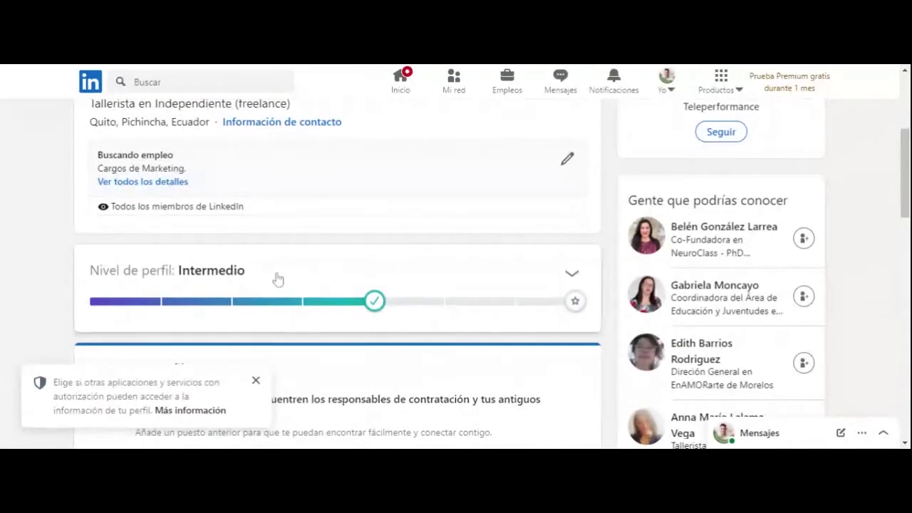
pyautogui.click(256, 380)
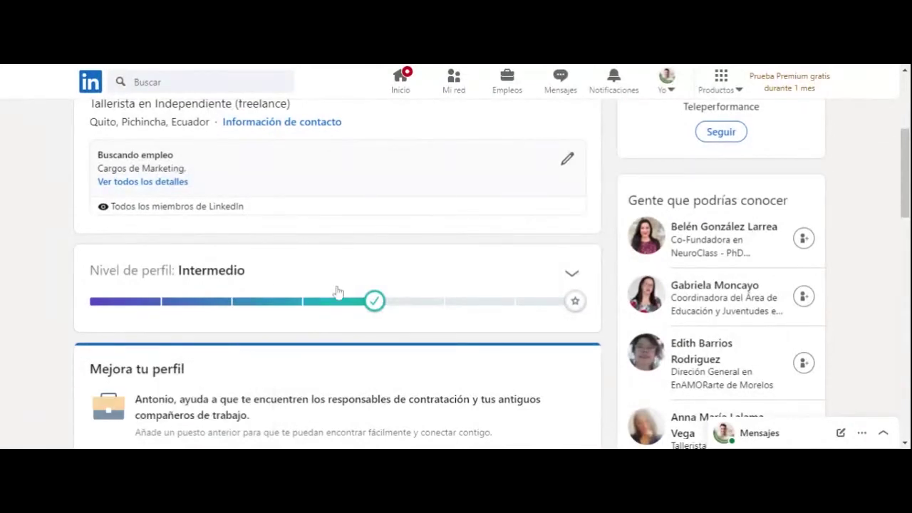
# Highlight the complete Acerca de summary on the profile and show the account options under Yo.
pyautogui.moveTo(903, 174); pyautogui.dragTo(879, 230)
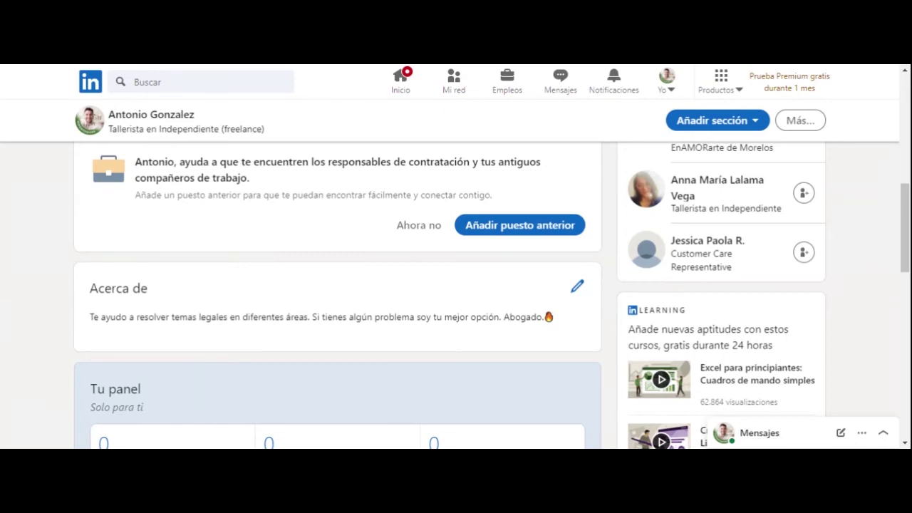
pyautogui.moveTo(87, 318); pyautogui.dragTo(560, 316)
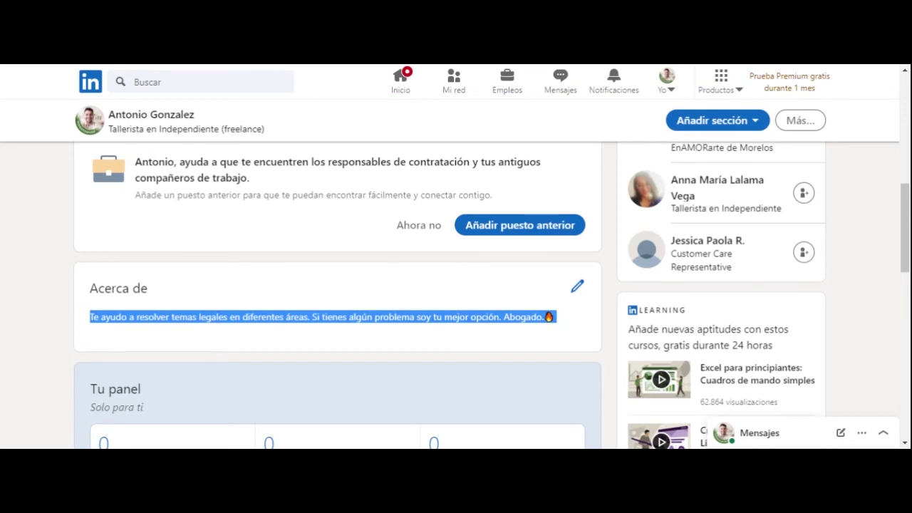
pyautogui.click(659, 97)
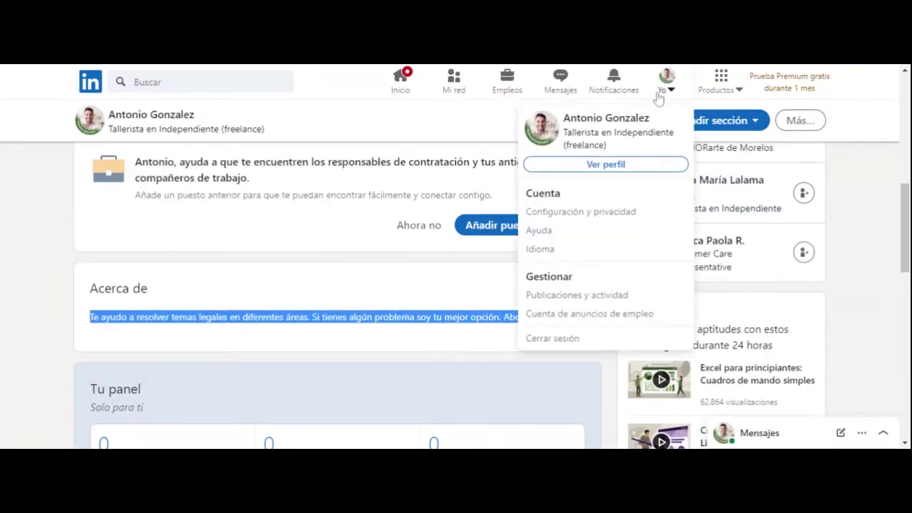
# Open the skill tests from Aptitudes y validaciones and look through the recommended assessments.
pyautogui.moveTo(905, 226); pyautogui.dragTo(883, 335)
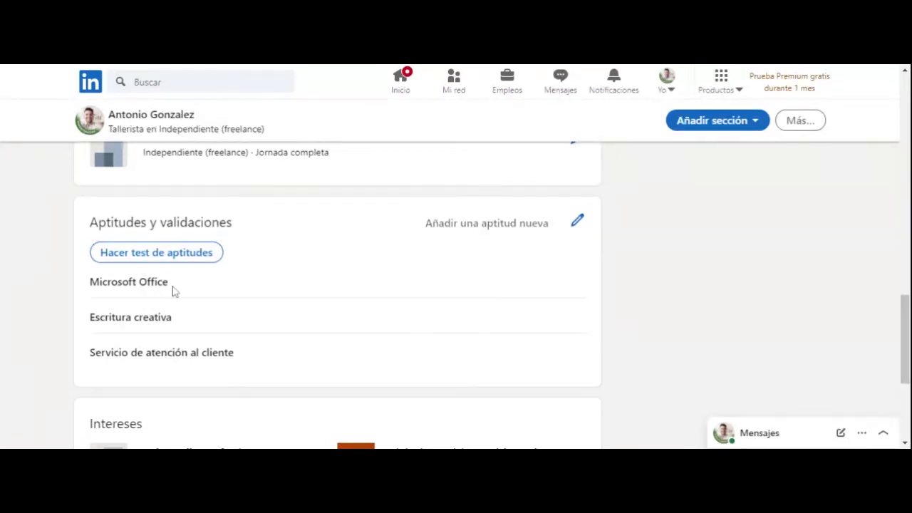
pyautogui.click(170, 256)
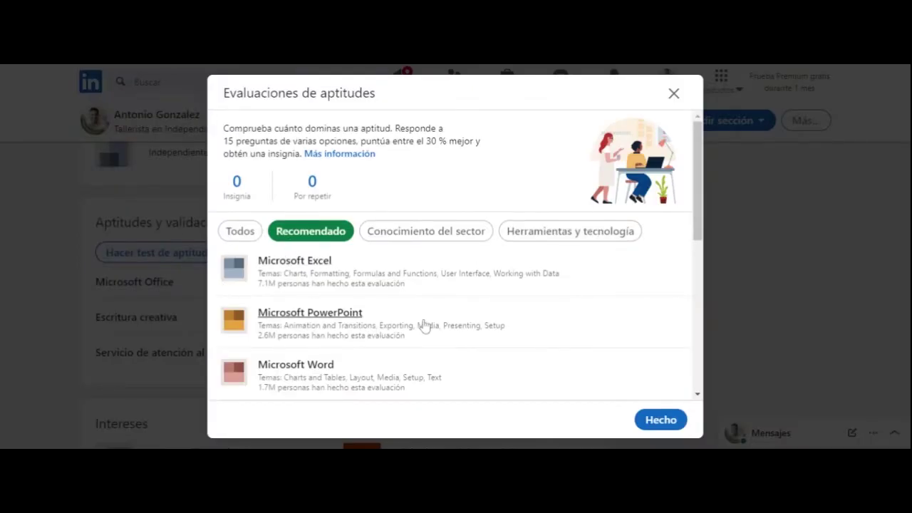
pyautogui.moveTo(696, 160)
pyautogui.mouseDown()
pyautogui.moveTo(688, 270)
pyautogui.moveTo(685, 147)
pyautogui.mouseUp()
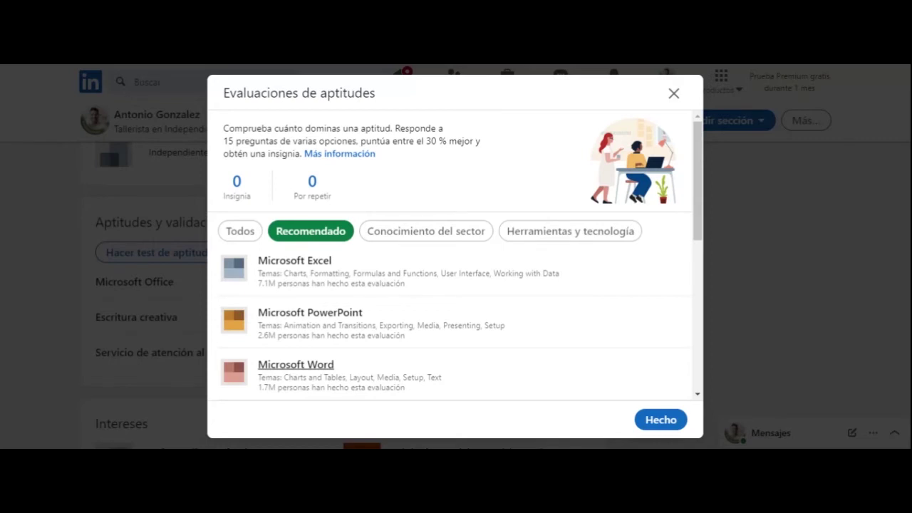
pyautogui.moveTo(697, 135); pyautogui.dragTo(696, 284)
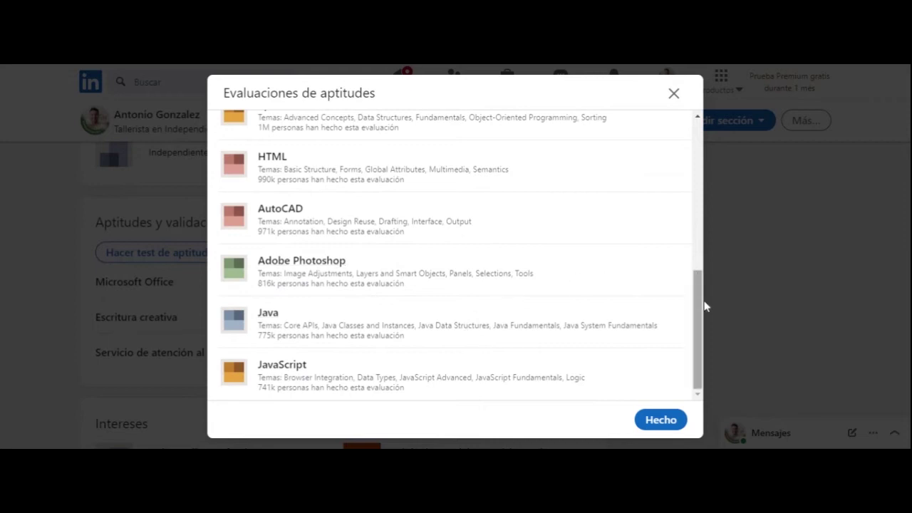
pyautogui.moveTo(699, 303); pyautogui.dragTo(698, 273)
pyautogui.moveTo(698, 250); pyautogui.dragTo(695, 151)
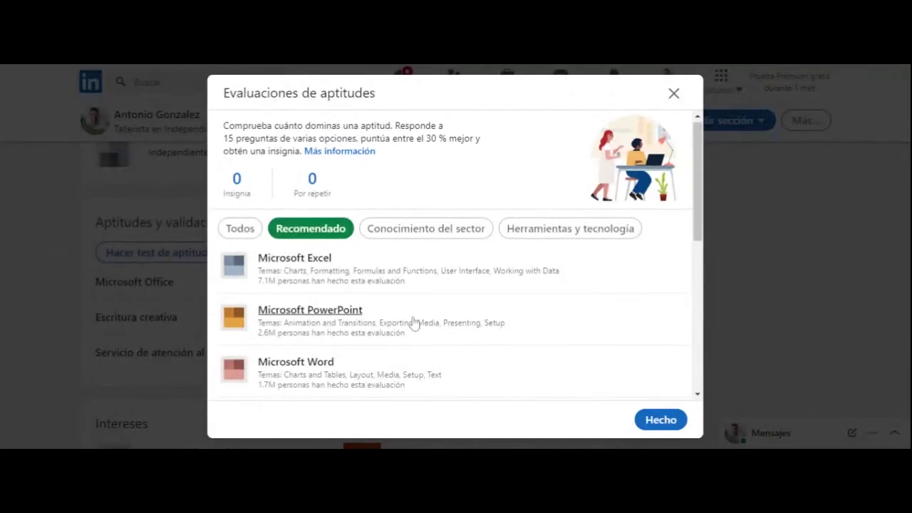
# Show all available skill assessments, browse through them and close the assessment list.
pyautogui.click(242, 229)
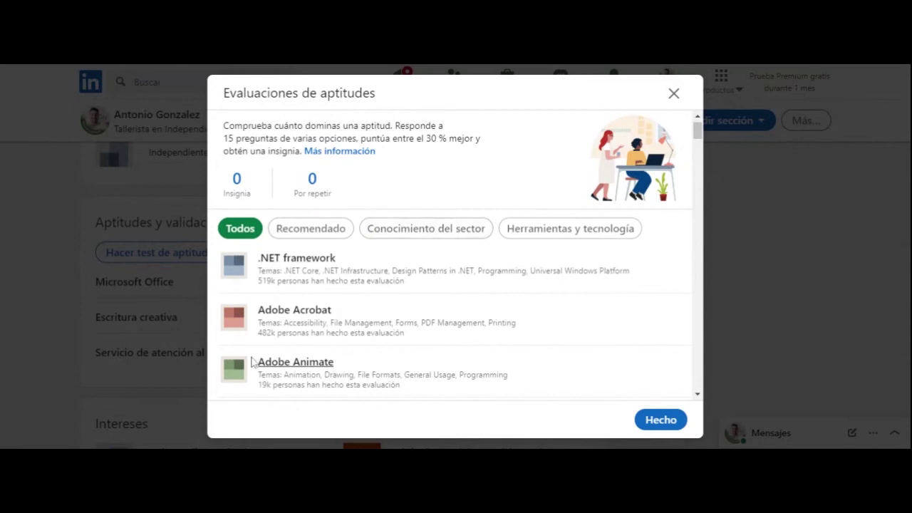
pyautogui.moveTo(697, 128); pyautogui.dragTo(696, 261)
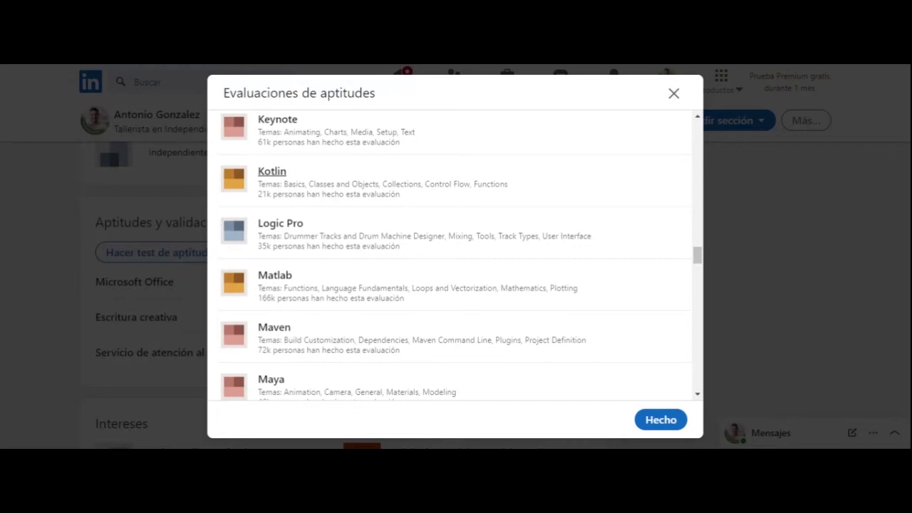
pyautogui.click(673, 94)
# Start a new Licencias y certificaciones entry from the profile sections under Trayectoria profesional y académica.
pyautogui.moveTo(903, 332); pyautogui.dragTo(836, 138)
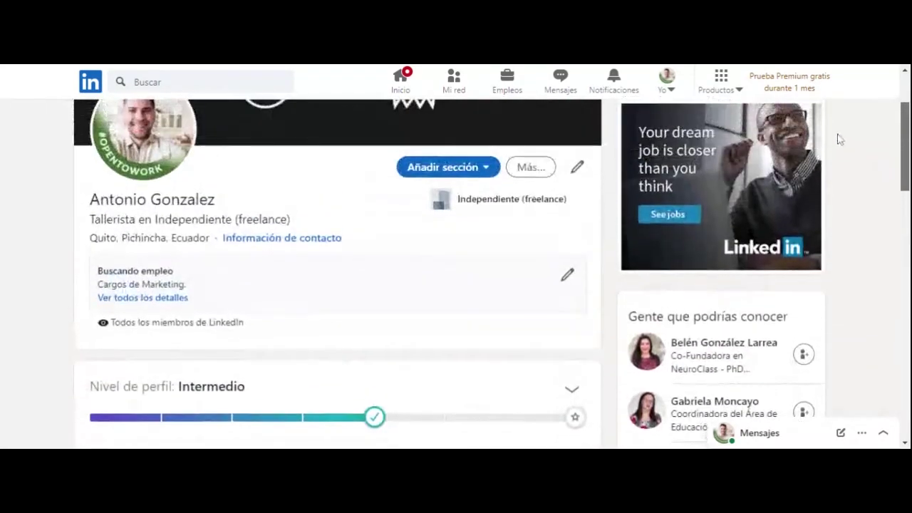
pyautogui.click(470, 171)
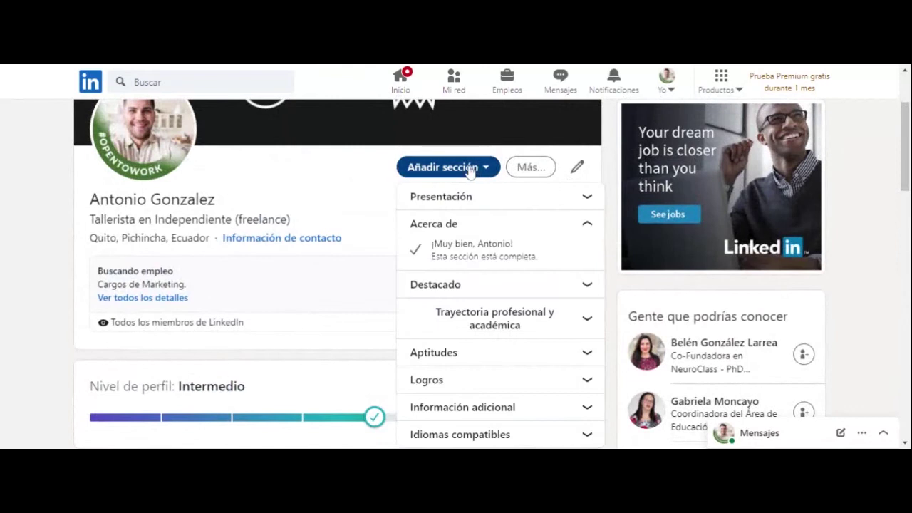
pyautogui.click(555, 326)
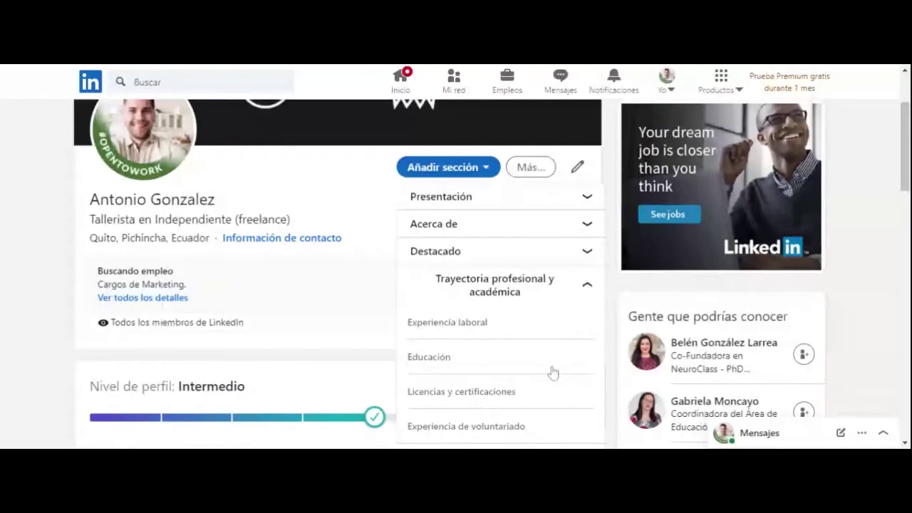
pyautogui.scroll(-2, 520, 328)
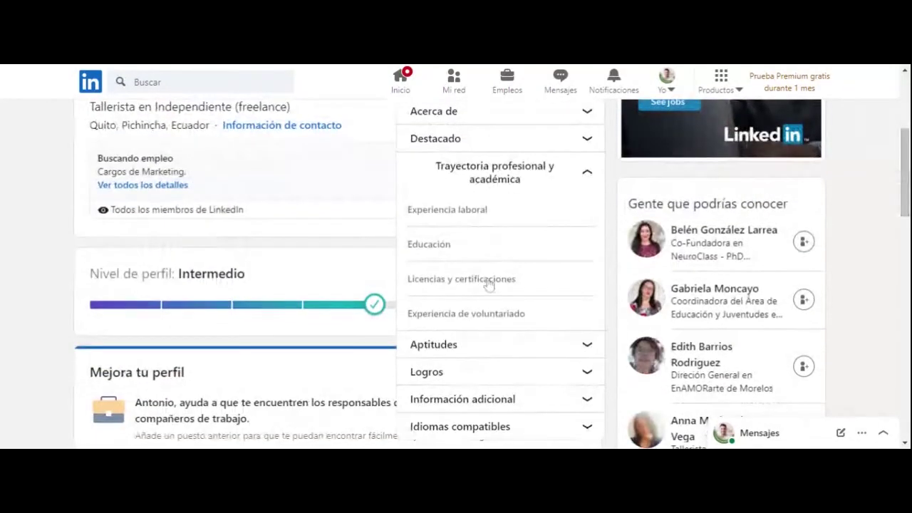
pyautogui.click(457, 285)
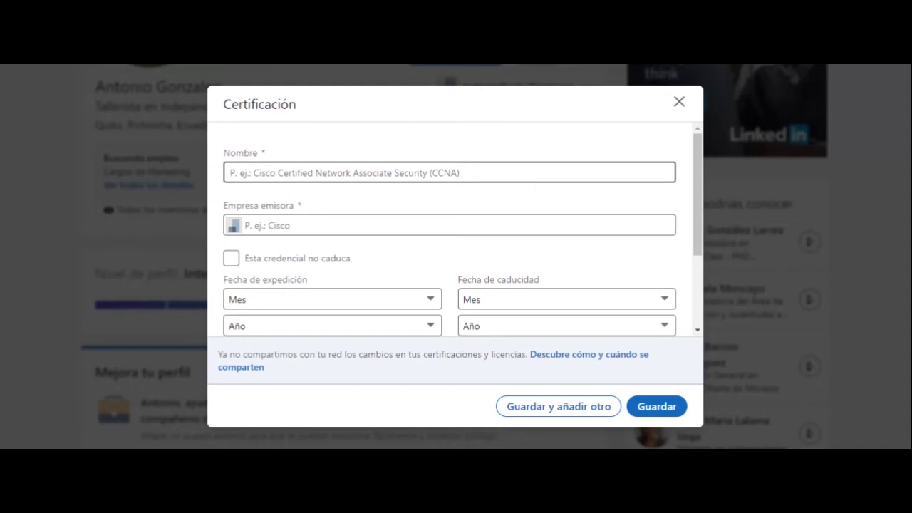
# Examine the credential URL and credential ID fields of the empty certification form.
pyautogui.moveTo(693, 159); pyautogui.dragTo(689, 241)
pyautogui.click(292, 309)
pyautogui.click(292, 256)
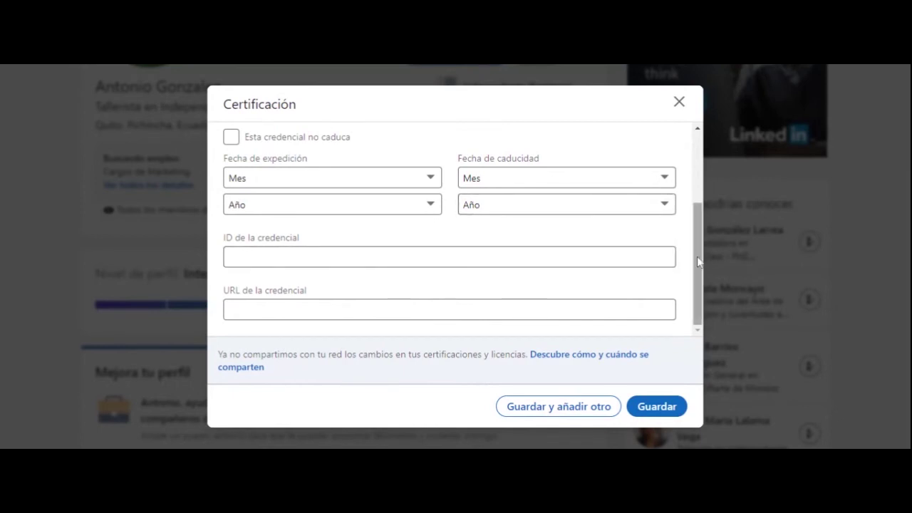
pyautogui.moveTo(698, 259); pyautogui.dragTo(691, 195)
# Name the certification "Derechos Humanos" and choose HubSpot Academy as its Empresa emisora.
pyautogui.click(416, 173)
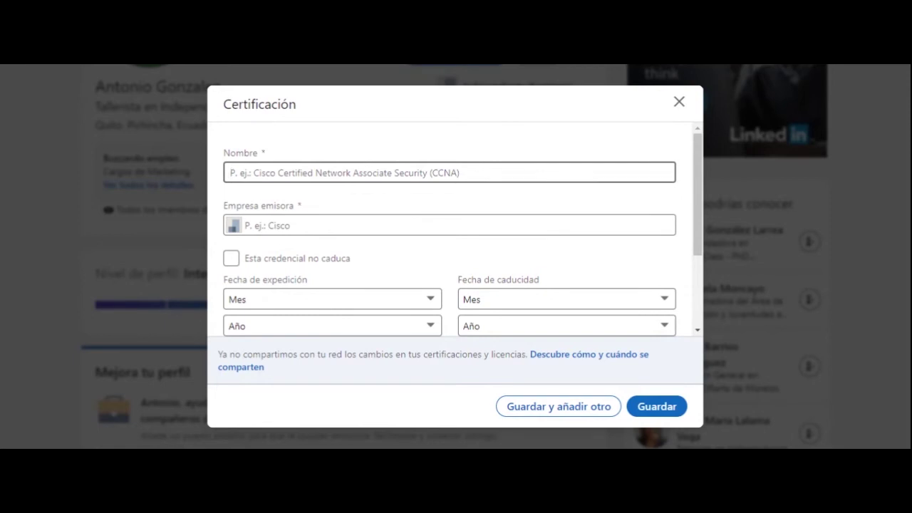
pyautogui.write('Der')
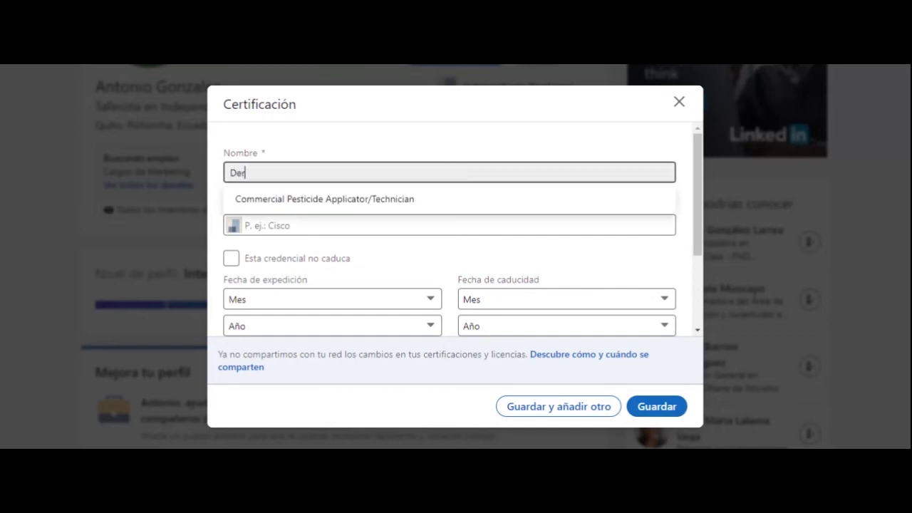
pyautogui.write('echos Humanos')
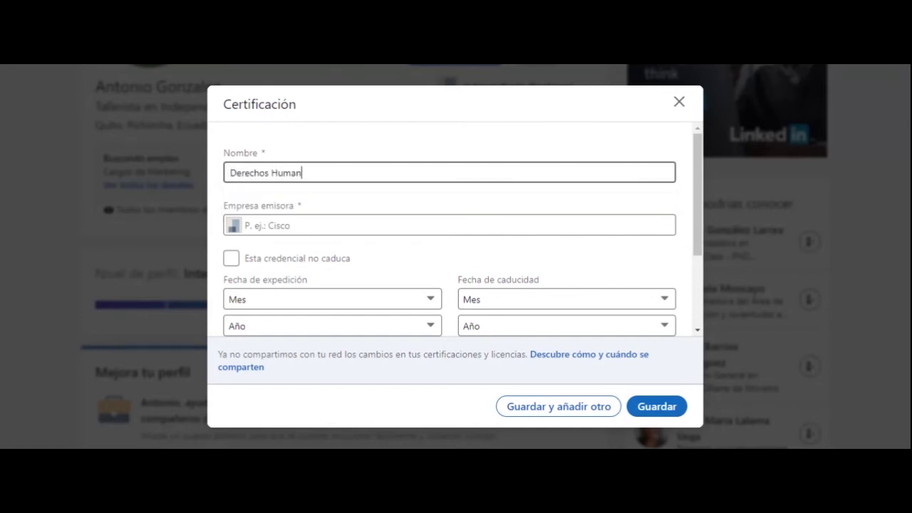
pyautogui.click(244, 225)
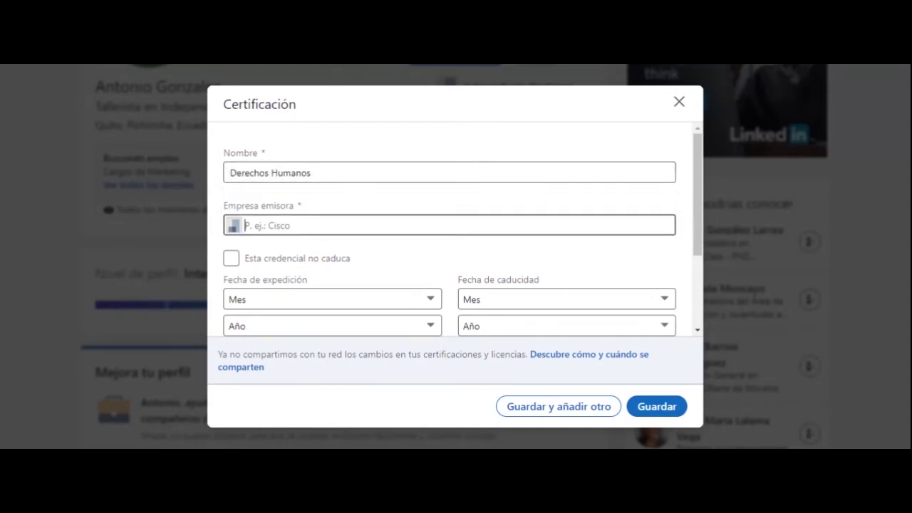
pyautogui.write('Hubsp')
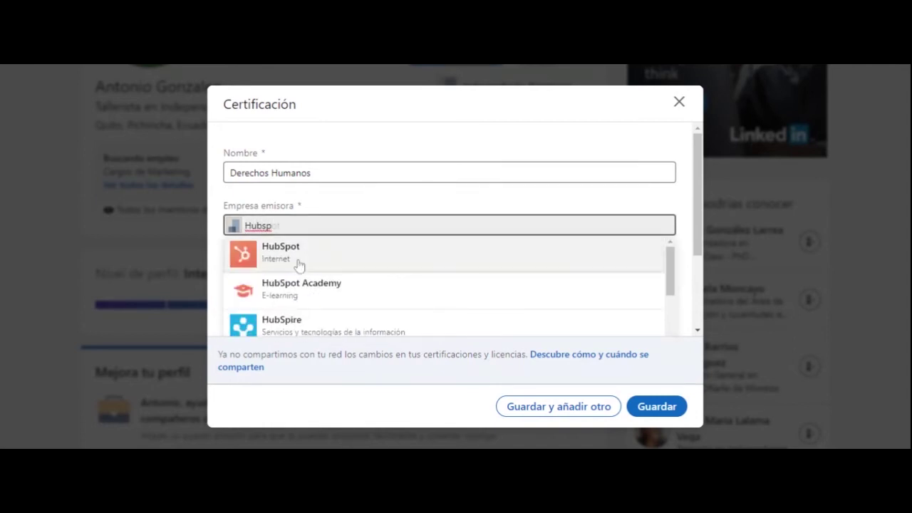
pyautogui.click(294, 288)
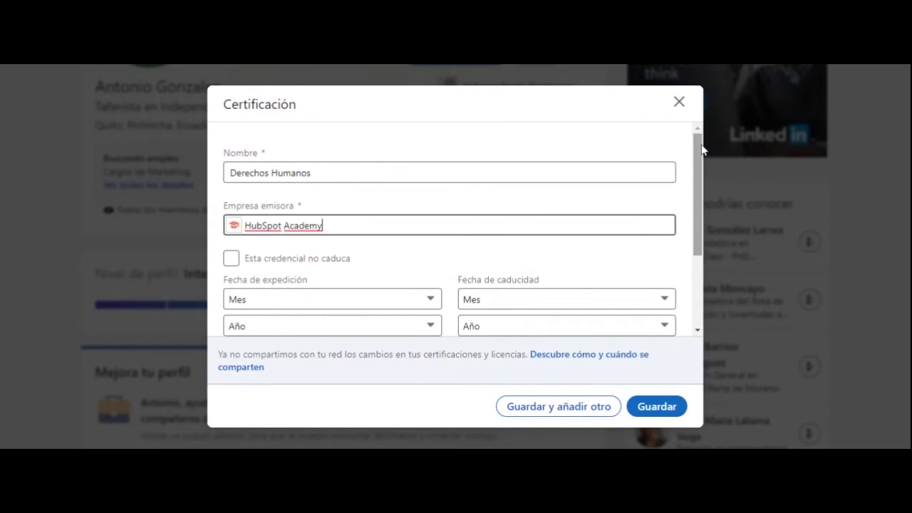
pyautogui.moveTo(702, 147); pyautogui.dragTo(701, 154)
pyautogui.scroll(1, 701, 155)
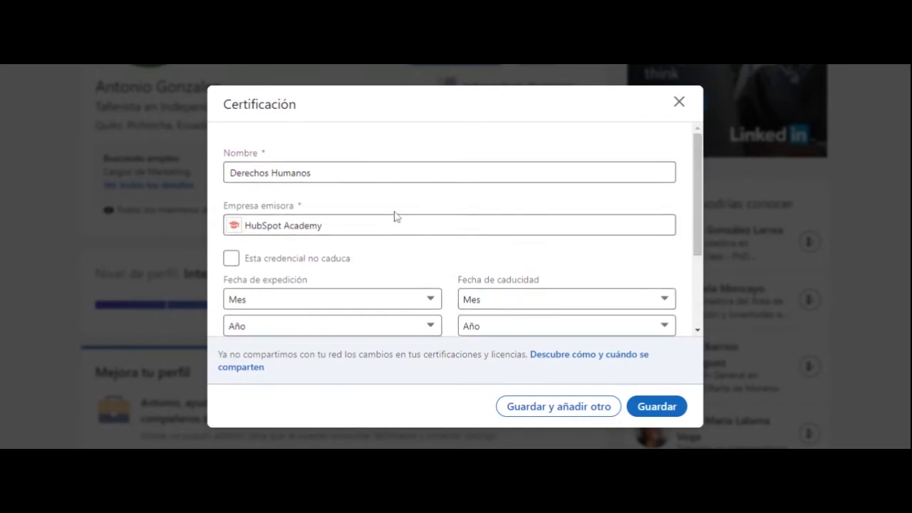
# Mark the credential as not expiring and open the month choice of its Fecha de expedición.
pyautogui.click(231, 258)
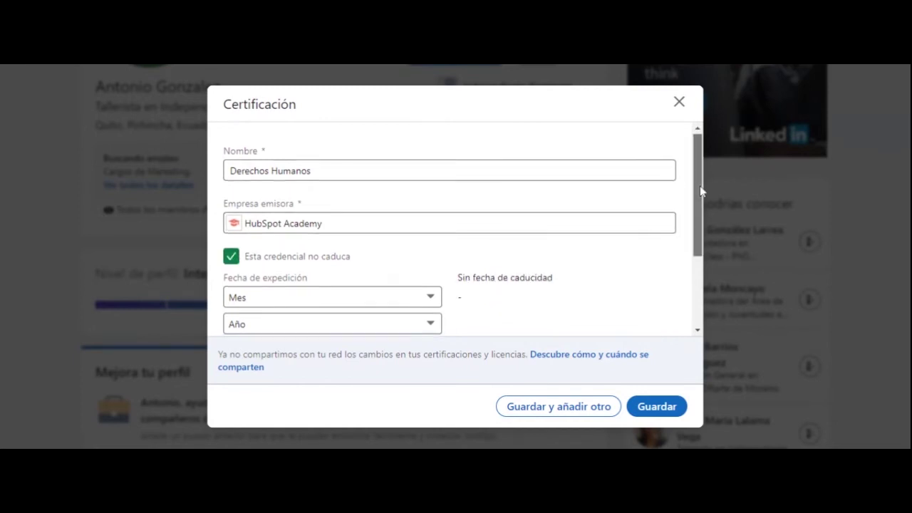
pyautogui.scroll(-3, 699, 185)
pyautogui.click(309, 251)
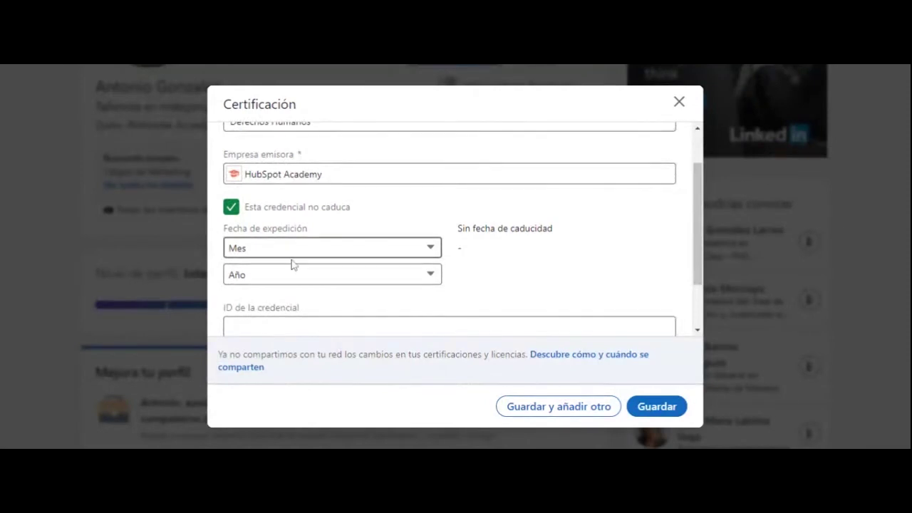